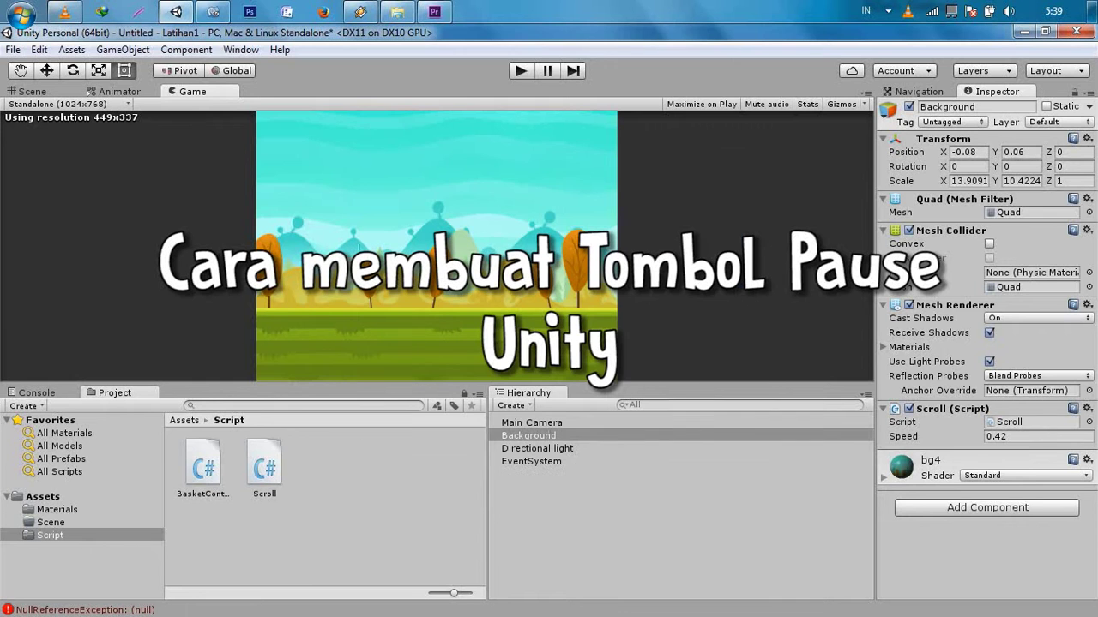
Start and stop Play mode to test the game, then dismiss the File menu.
{"action": "key", "text": "ctrl+p"}
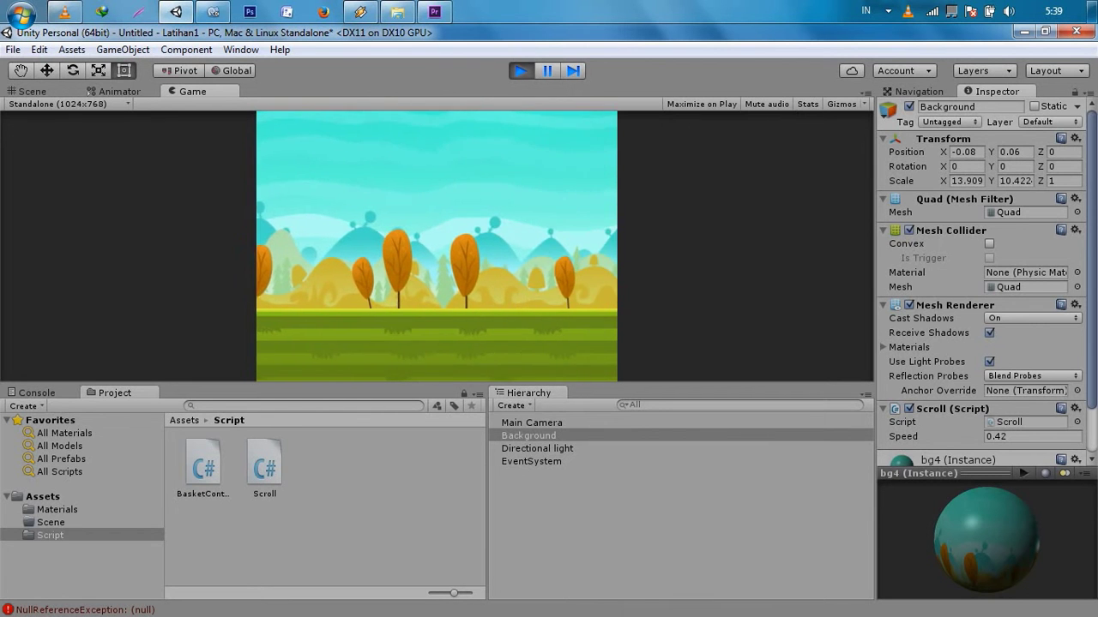
{"action": "key", "text": "ctrl+p"}
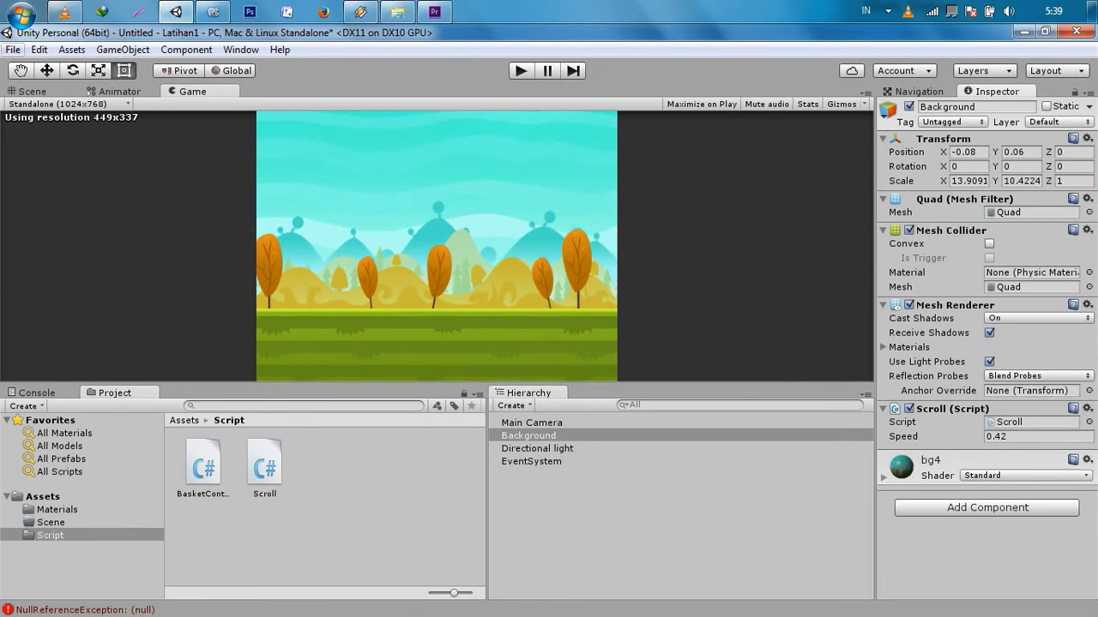
{"action": "key", "text": "alt+f"}
{"action": "key", "text": "Escape"}
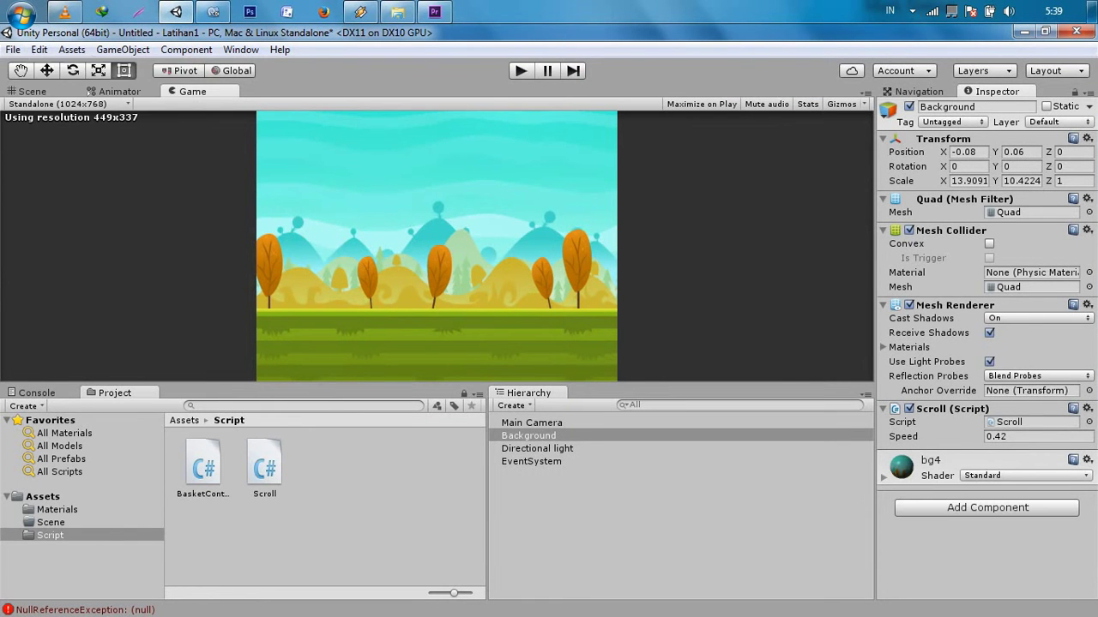
Launch Windows Magnifier by searching 'mag' from the Start menu.
{"action": "left_click", "coordinate": [21, 12]}
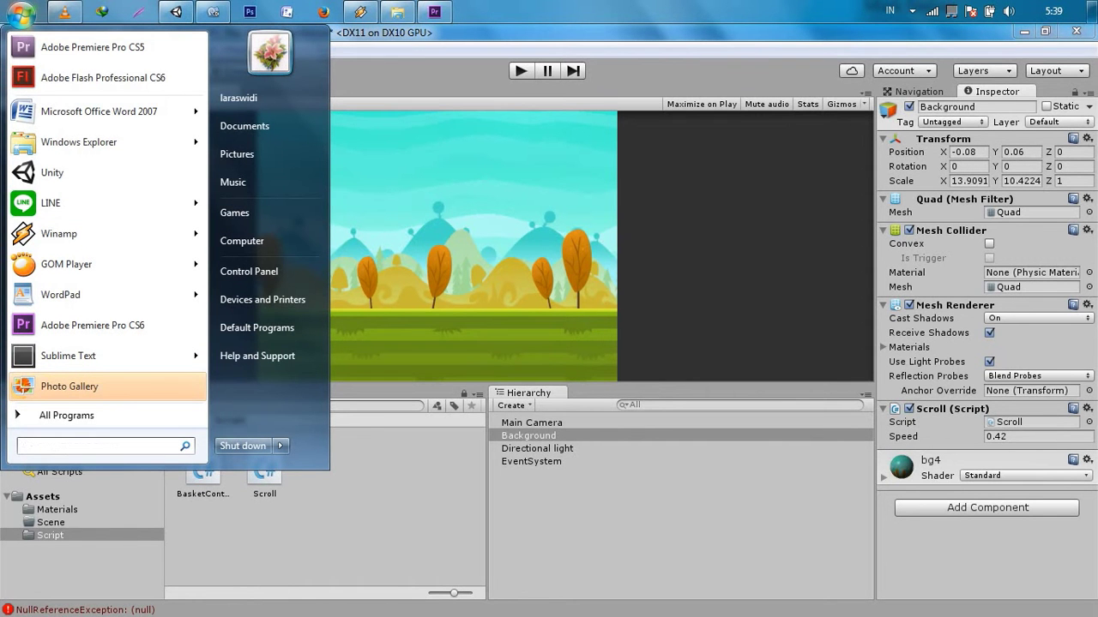
{"action": "type", "text": "mag"}
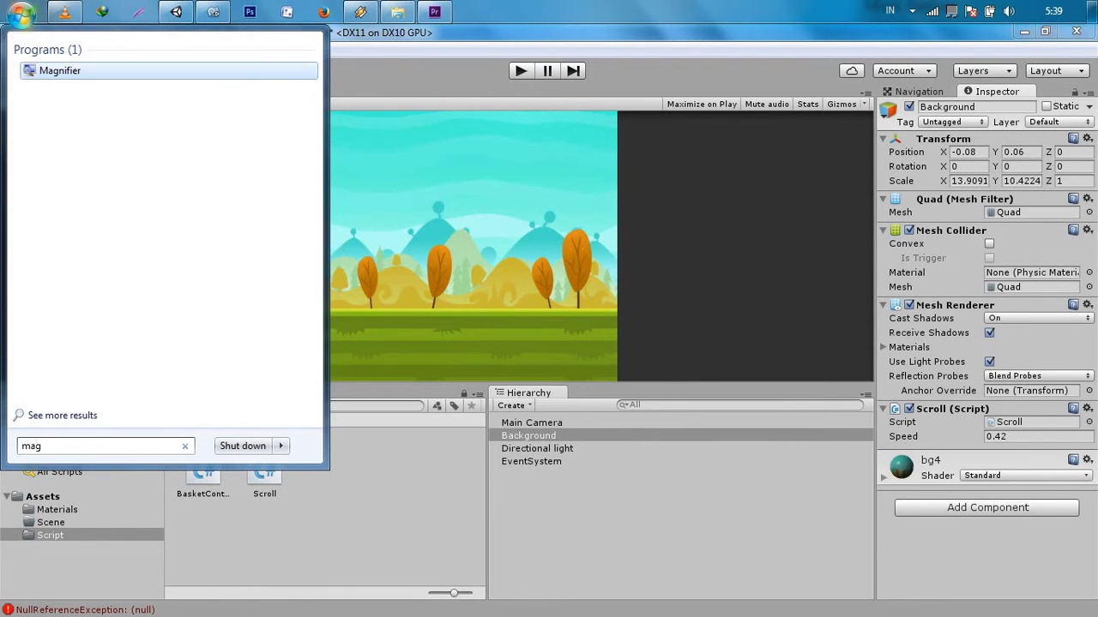
{"action": "key", "text": "Return"}
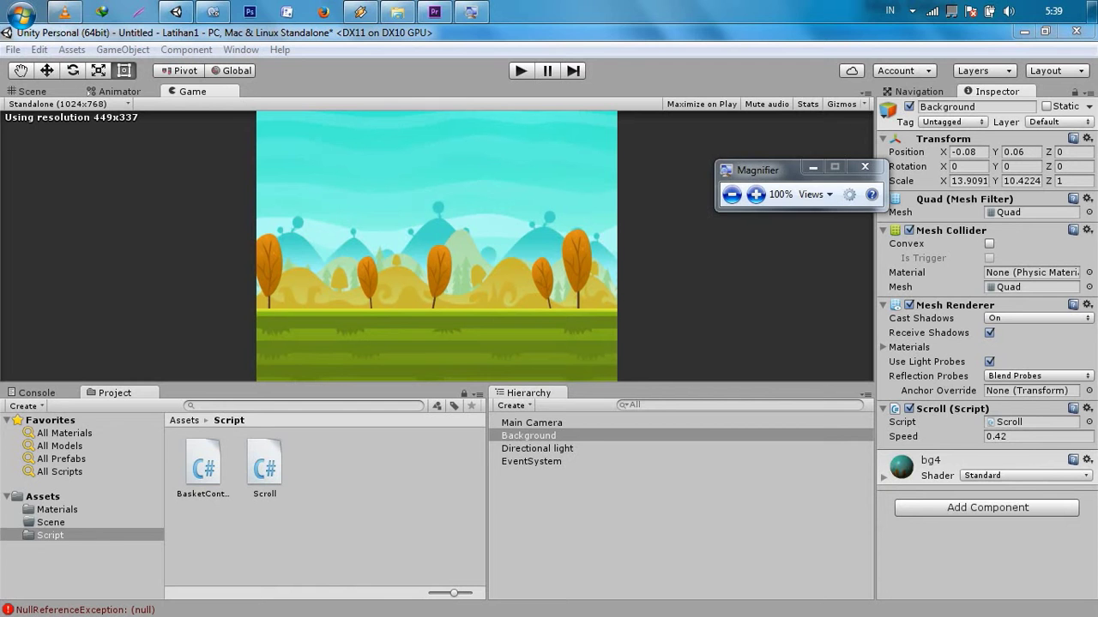
With the screen magnified to 200%, create a UI Button from the GameObject > UI menu.
{"action": "left_click", "coordinate": [756, 194]}
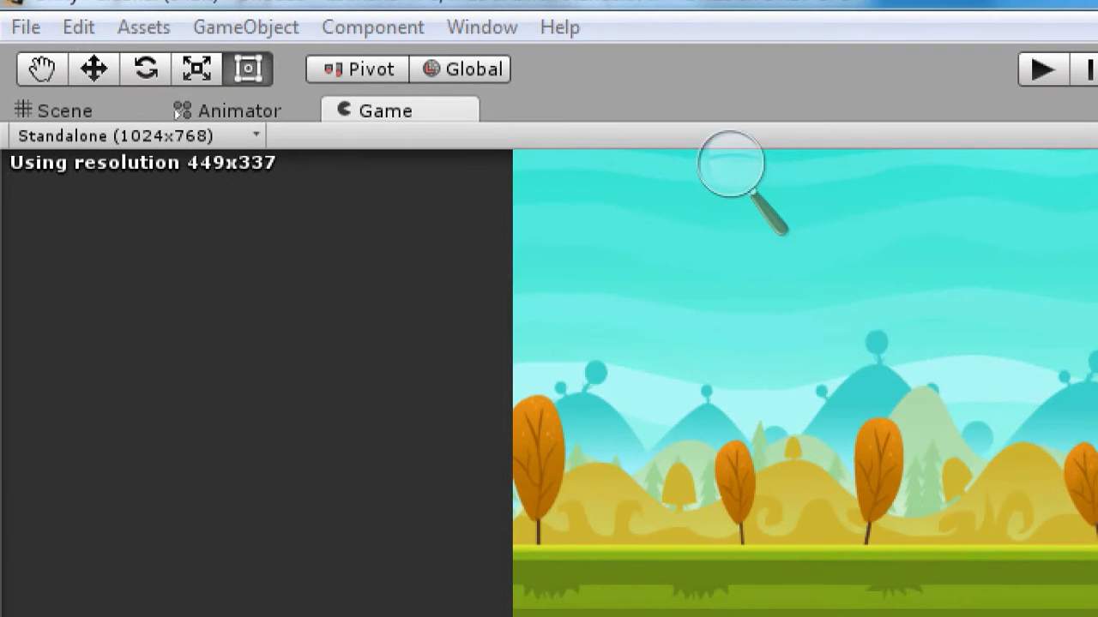
{"action": "left_click", "coordinate": [246, 9]}
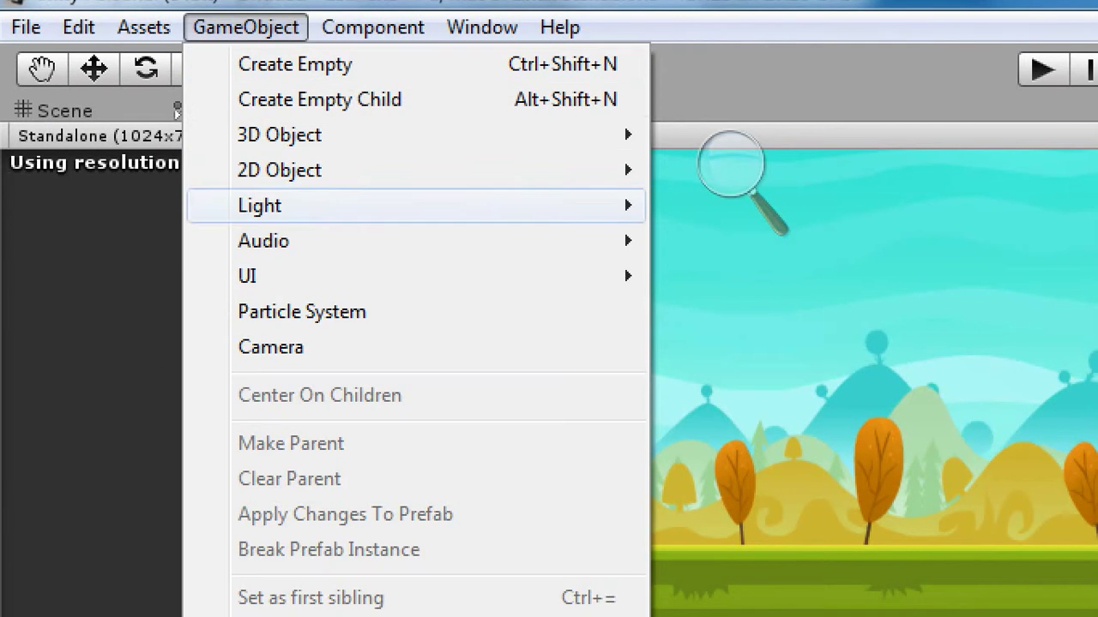
{"action": "mouse_move", "coordinate": [429, 275]}
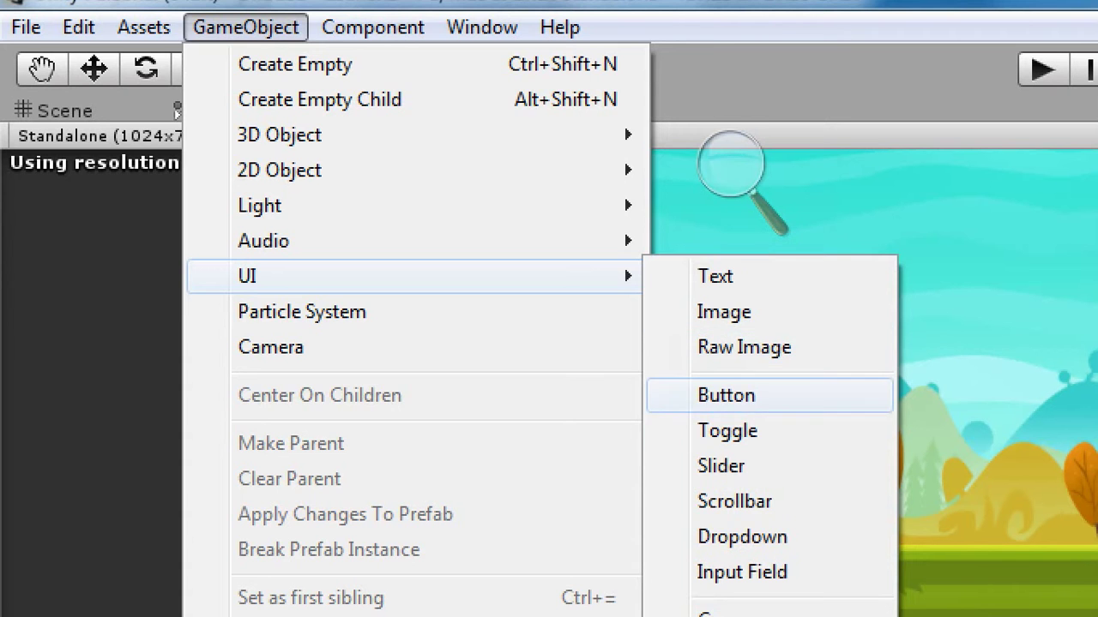
{"action": "left_click", "coordinate": [726, 395]}
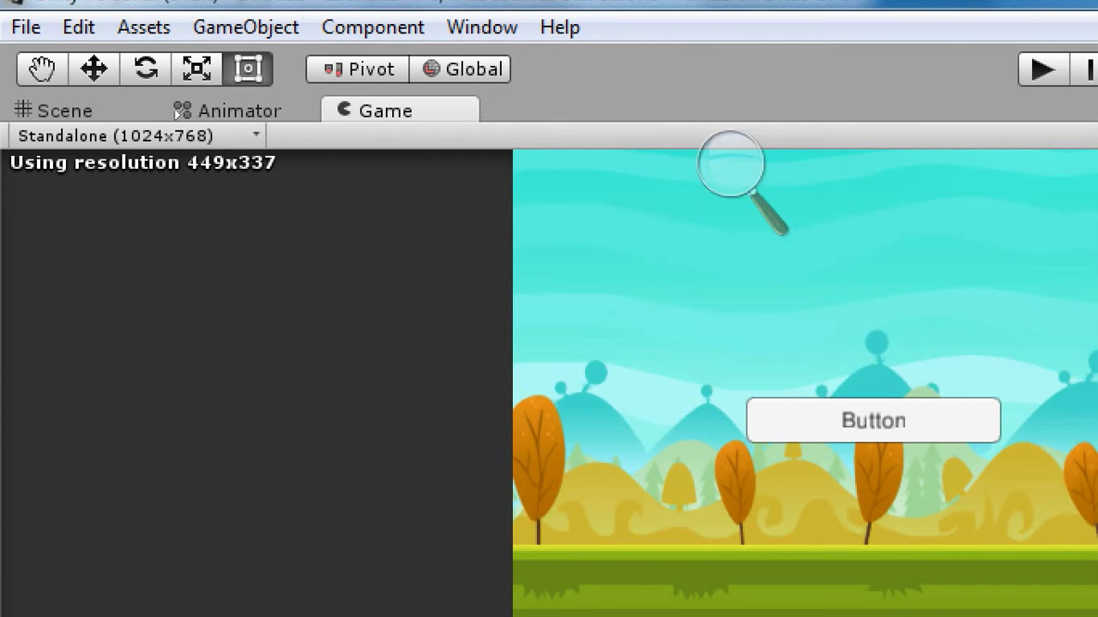
Return screen magnification to 100% and switch to the Scene view.
{"action": "left_click", "coordinate": [731, 164]}
{"action": "left_click", "coordinate": [717, 183]}
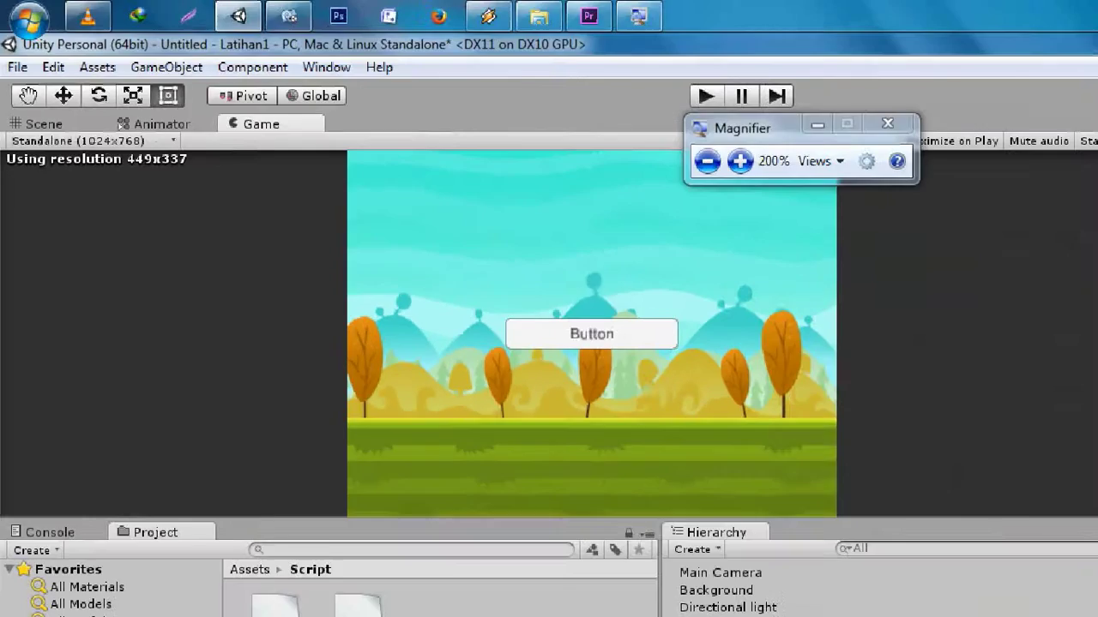
{"action": "left_click", "coordinate": [707, 161]}
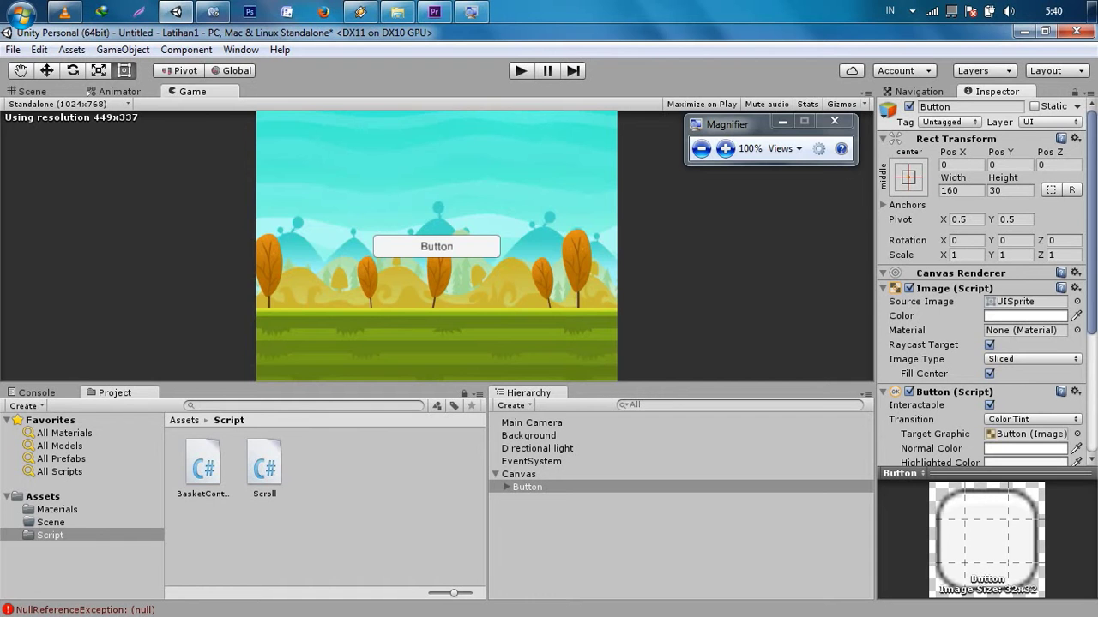
{"action": "key", "text": "ctrl+1"}
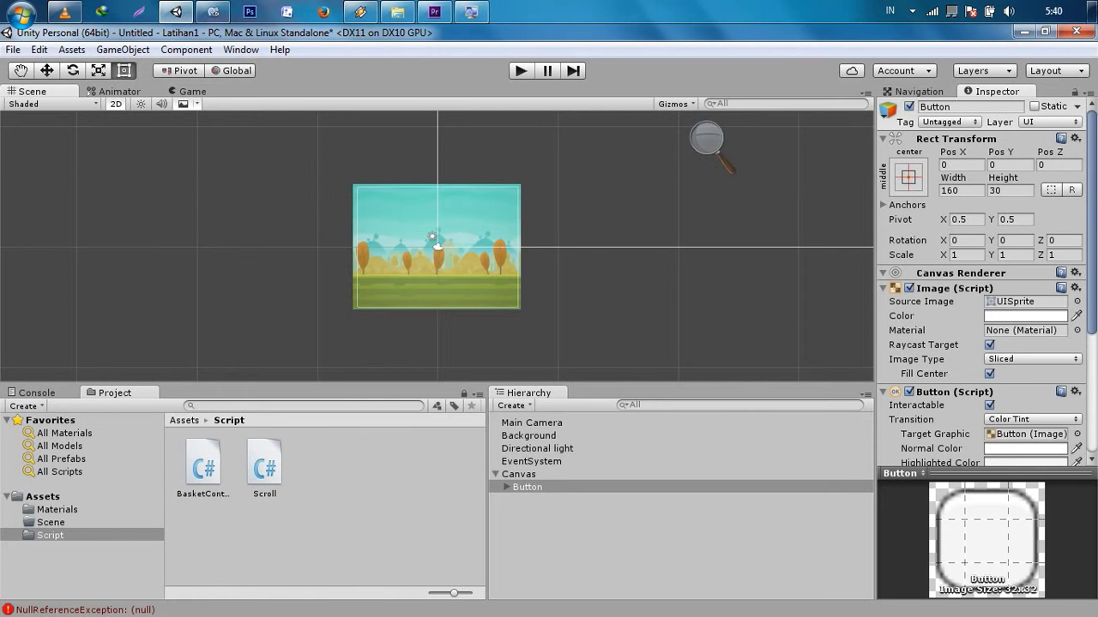
Alt-apply the bottom-right anchor preset so the button snaps to that corner.
{"action": "left_click", "coordinate": [707, 139]}
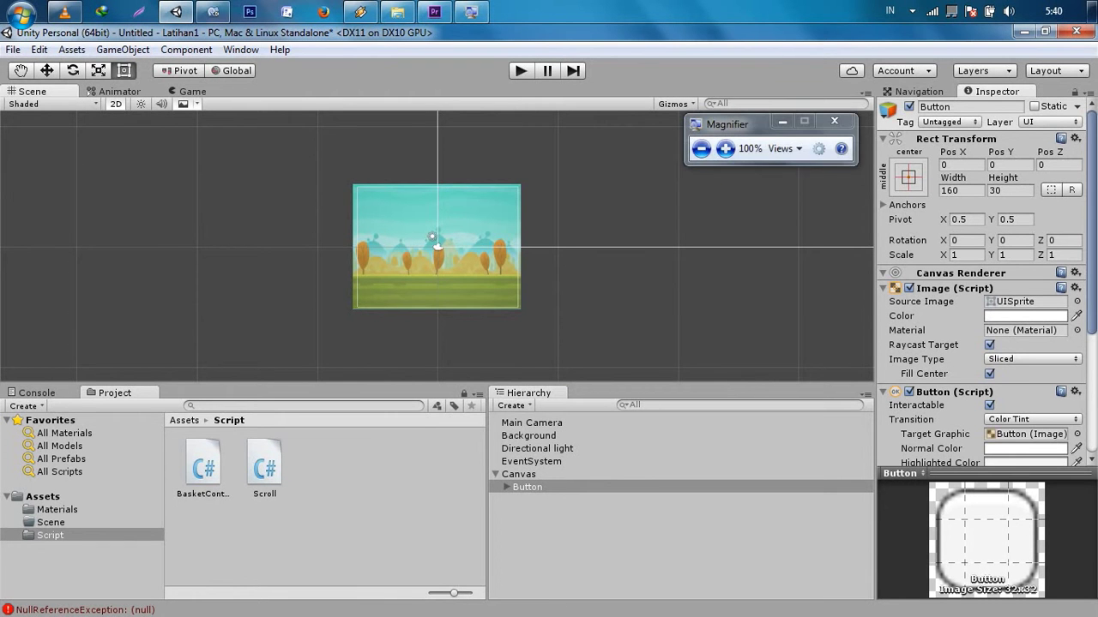
{"action": "left_click", "coordinate": [908, 176]}
{"action": "left_click", "coordinate": [725, 148]}
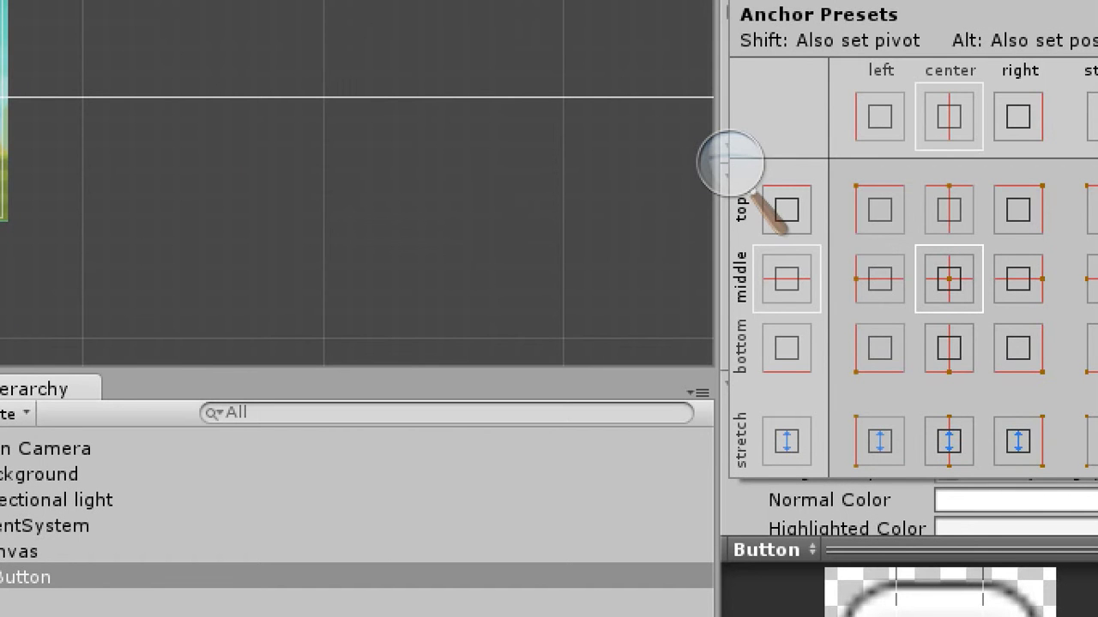
{"action": "key", "text": "alt"}
{"action": "left_click", "coordinate": [1018, 348]}
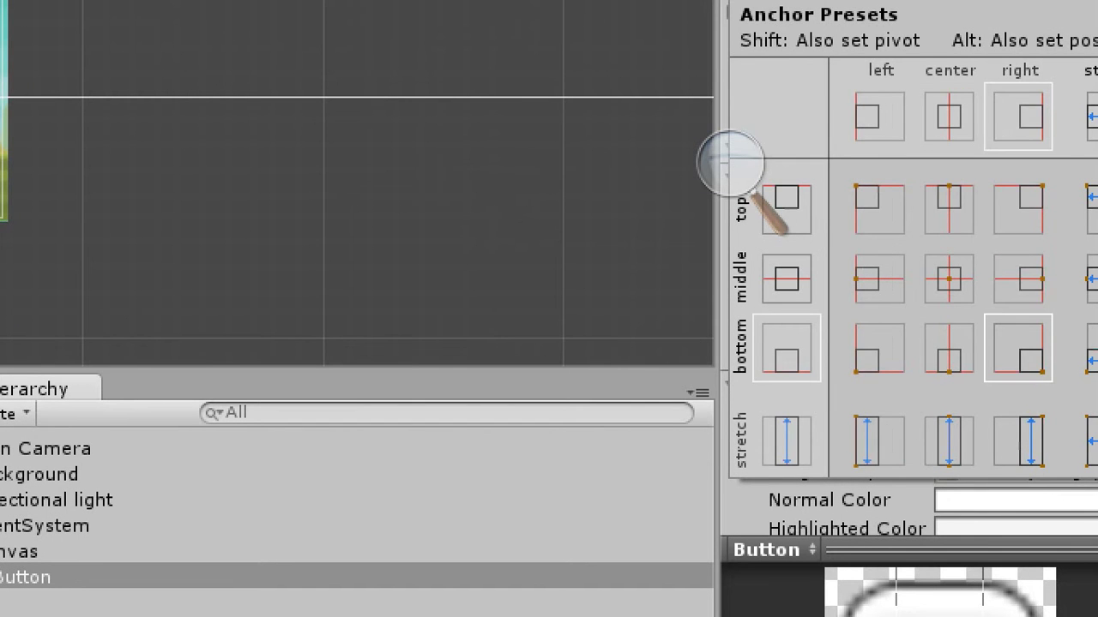
Frame the button and drag it up-left to about X -102, Y 30.1.
{"action": "left_click", "coordinate": [730, 163]}
{"action": "left_click", "coordinate": [717, 186]}
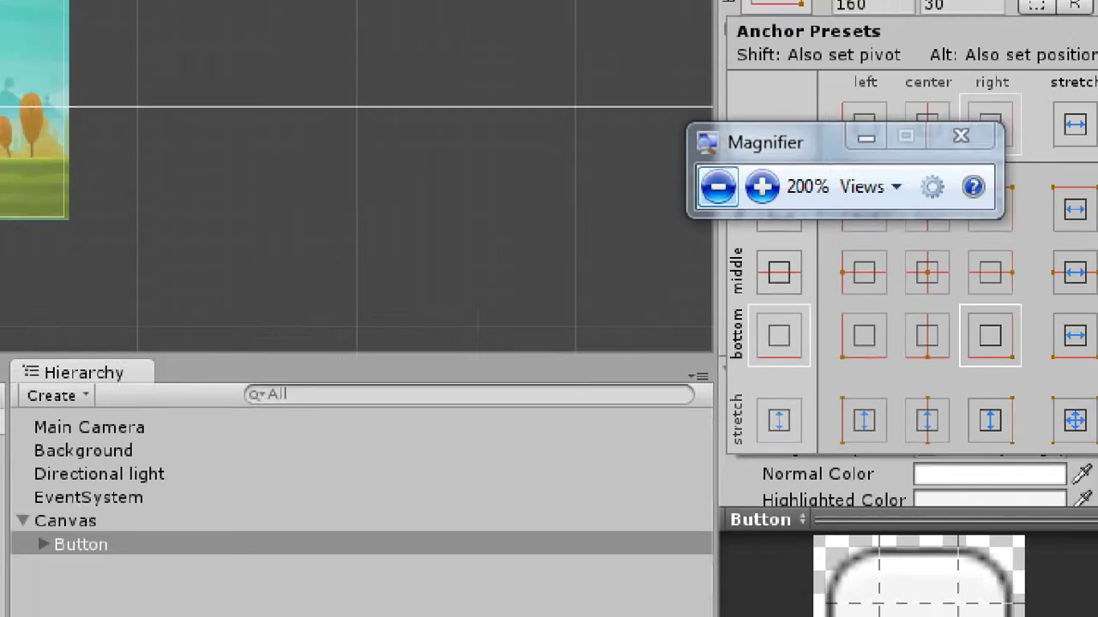
{"action": "left_click", "coordinate": [718, 186]}
{"action": "double_click", "coordinate": [528, 487]}
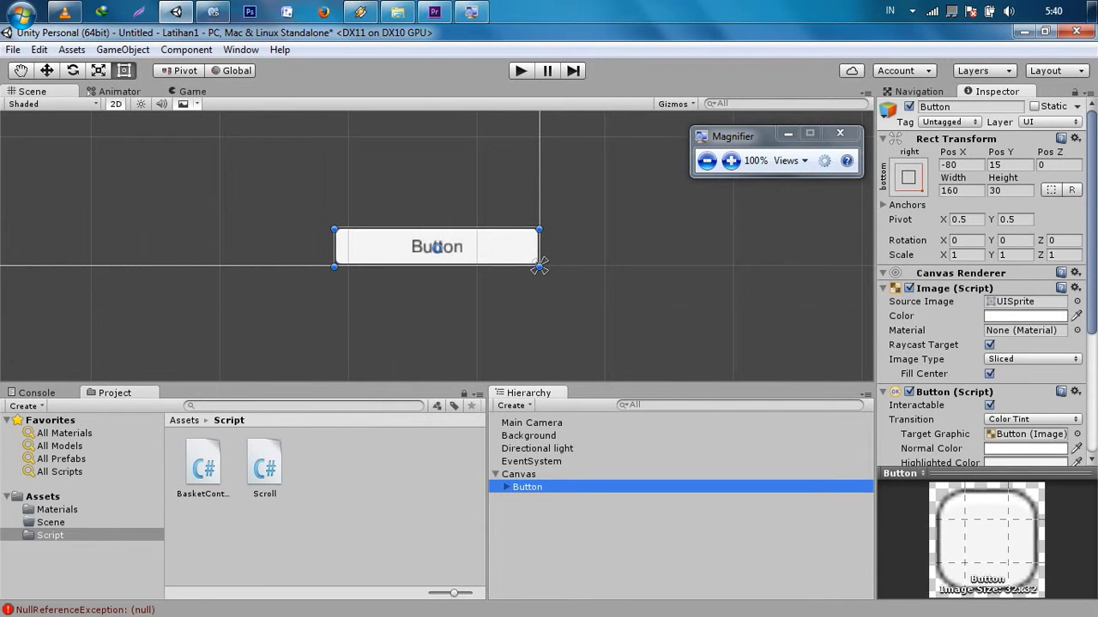
{"action": "left_click_drag", "start_coordinate": [437, 247], "coordinate": [409, 228]}
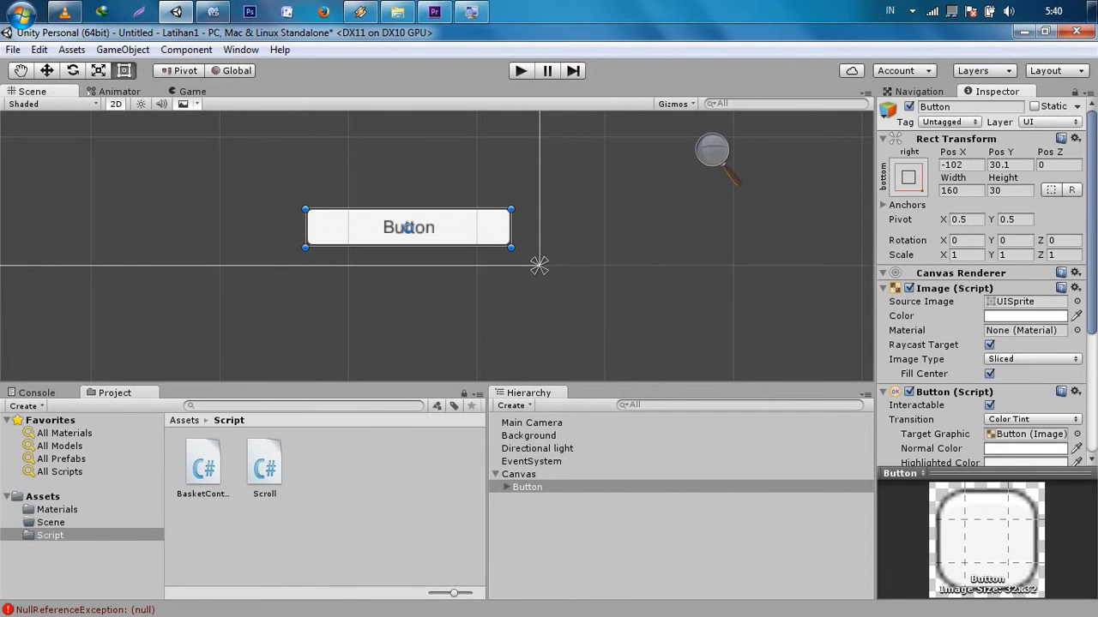
Select the button's Text child and replace its label 'Button' with 'Pause'.
{"action": "left_click", "coordinate": [506, 487]}
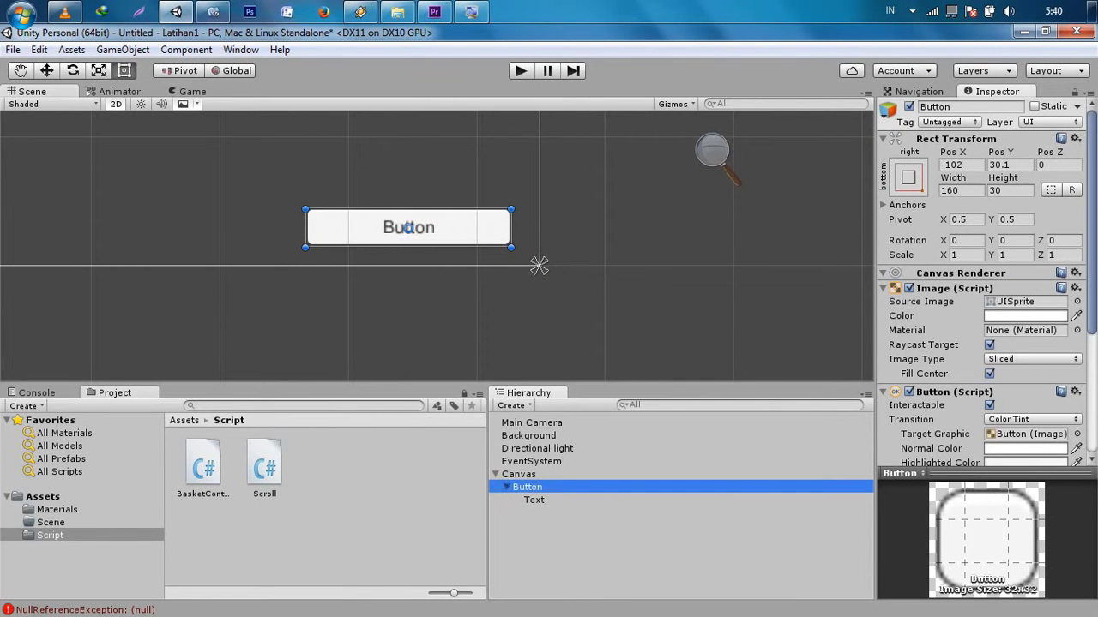
{"action": "key", "text": "Down"}
{"action": "left_click", "coordinate": [712, 150]}
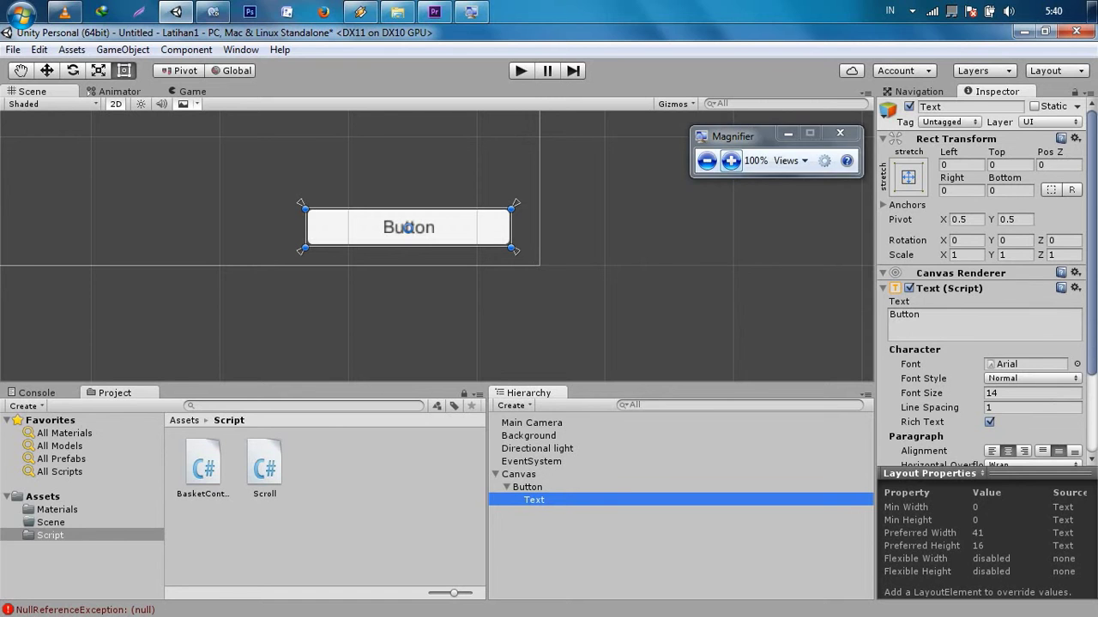
{"action": "left_click", "coordinate": [731, 161]}
{"action": "left_click_drag", "start_coordinate": [890, 314], "coordinate": [920, 314]}
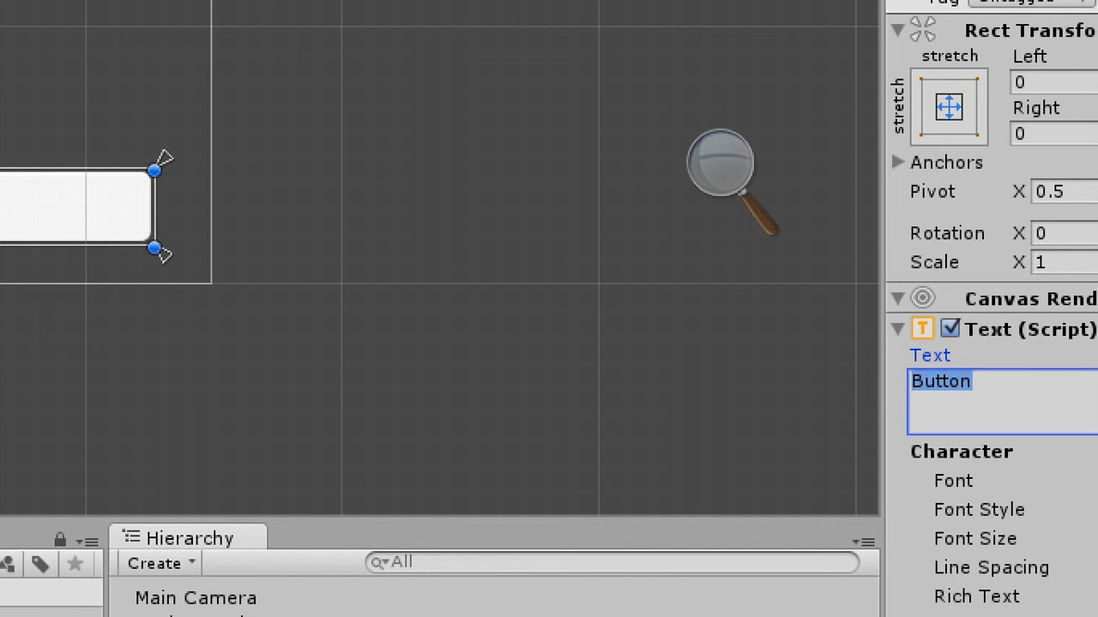
{"action": "type", "text": "P"}
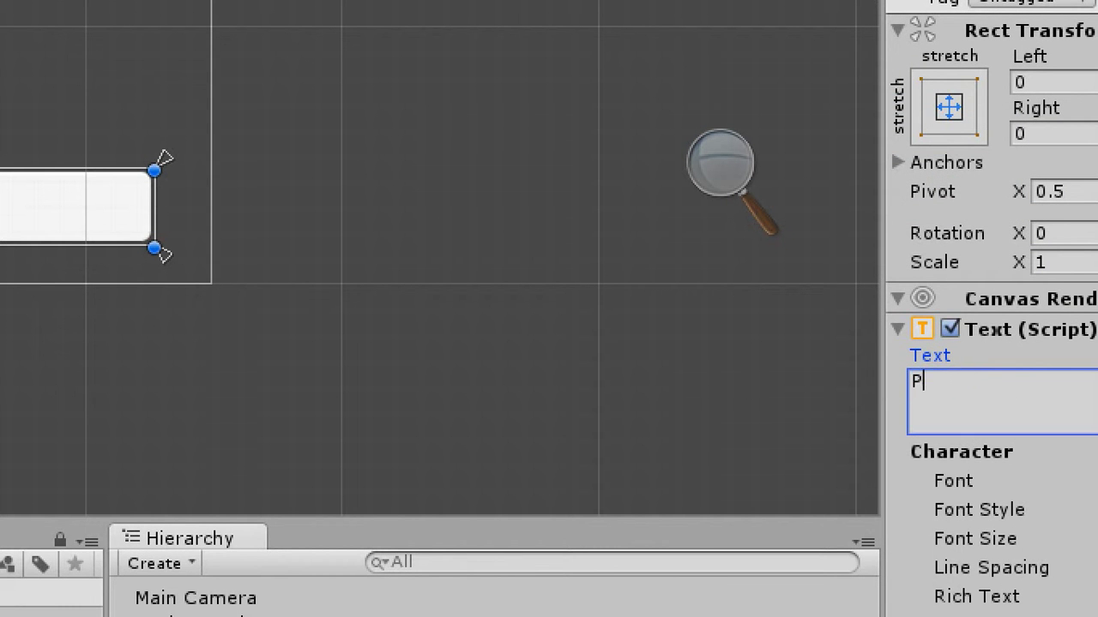
{"action": "type", "text": "ause"}
{"action": "left_click", "coordinate": [721, 162]}
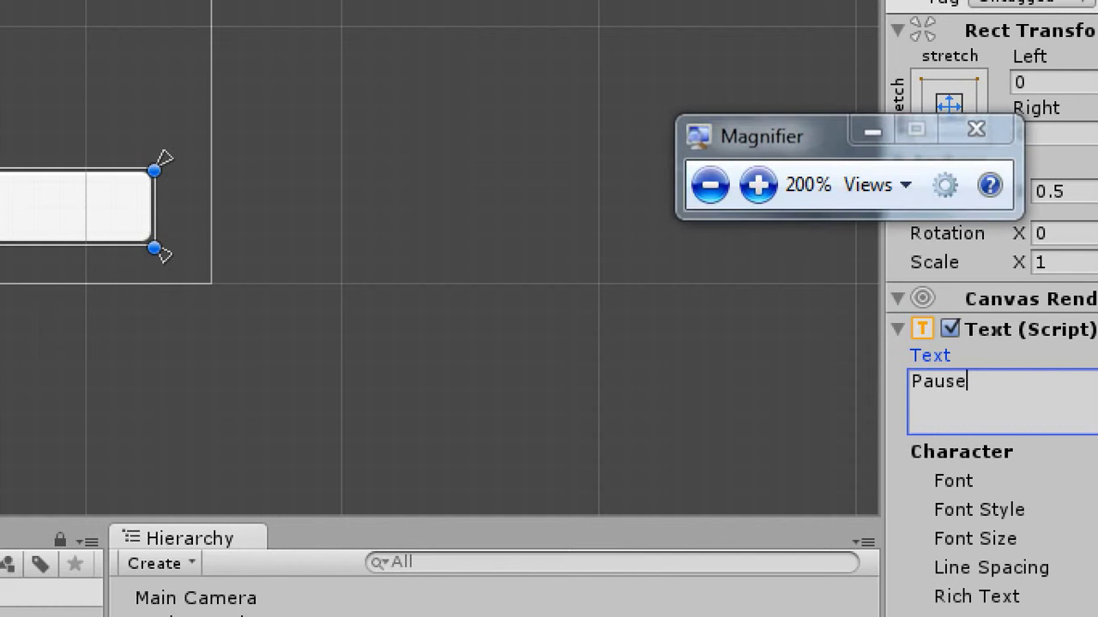
{"action": "left_click", "coordinate": [708, 183]}
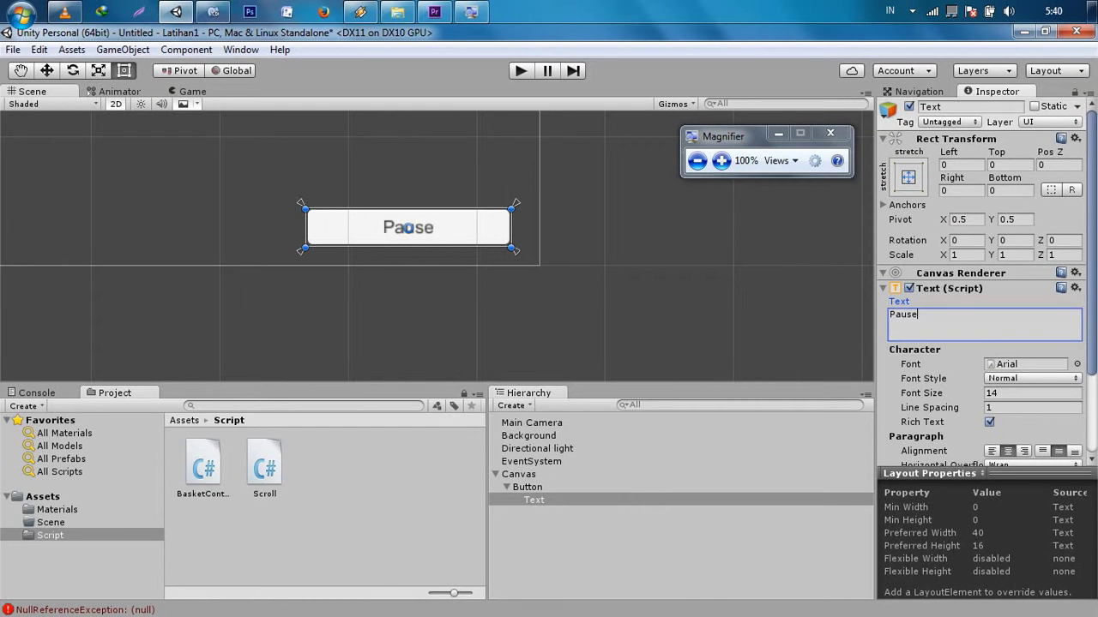
Create a new empty GameObject at the scene root.
{"action": "left_click", "coordinate": [519, 475]}
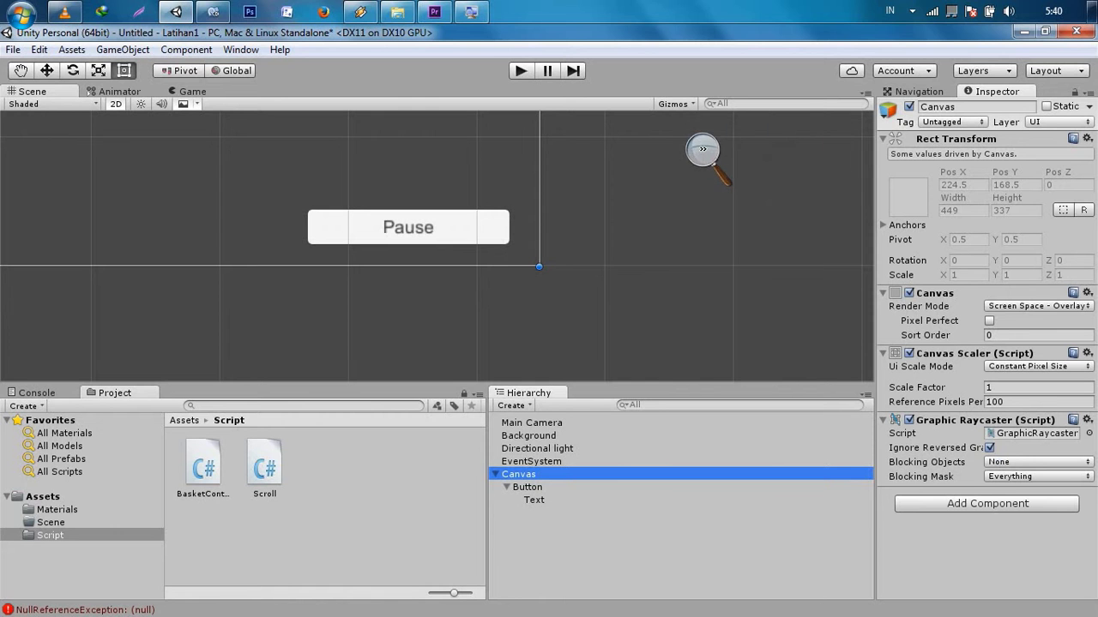
{"action": "left_click", "coordinate": [704, 151]}
{"action": "left_click", "coordinate": [735, 157]}
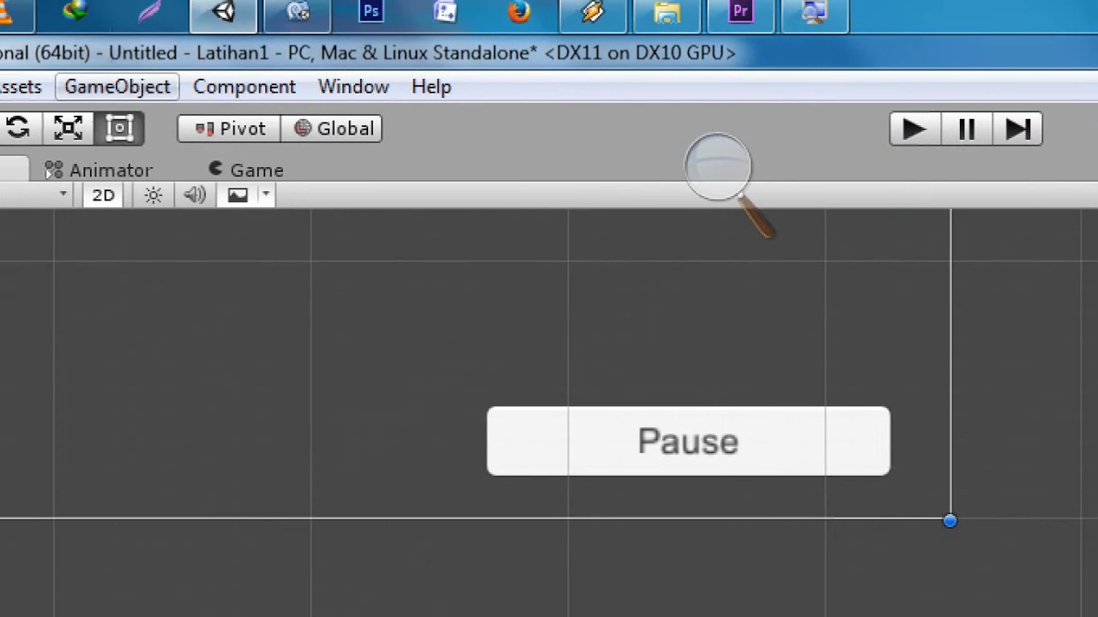
{"action": "left_click", "coordinate": [116, 86]}
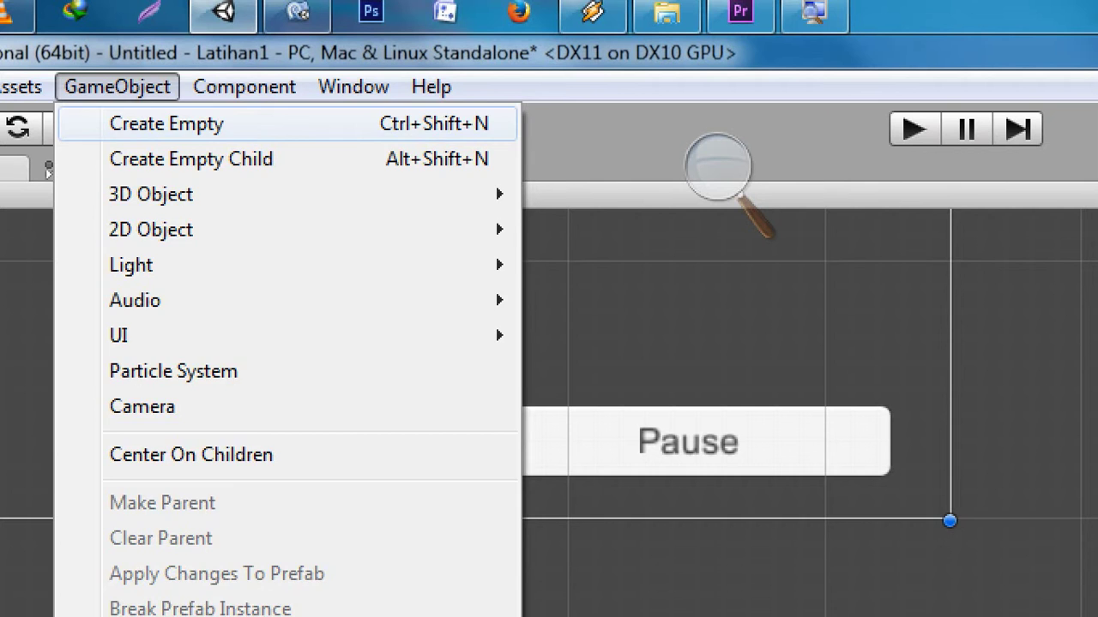
{"action": "left_click", "coordinate": [166, 124]}
{"action": "left_click", "coordinate": [718, 167]}
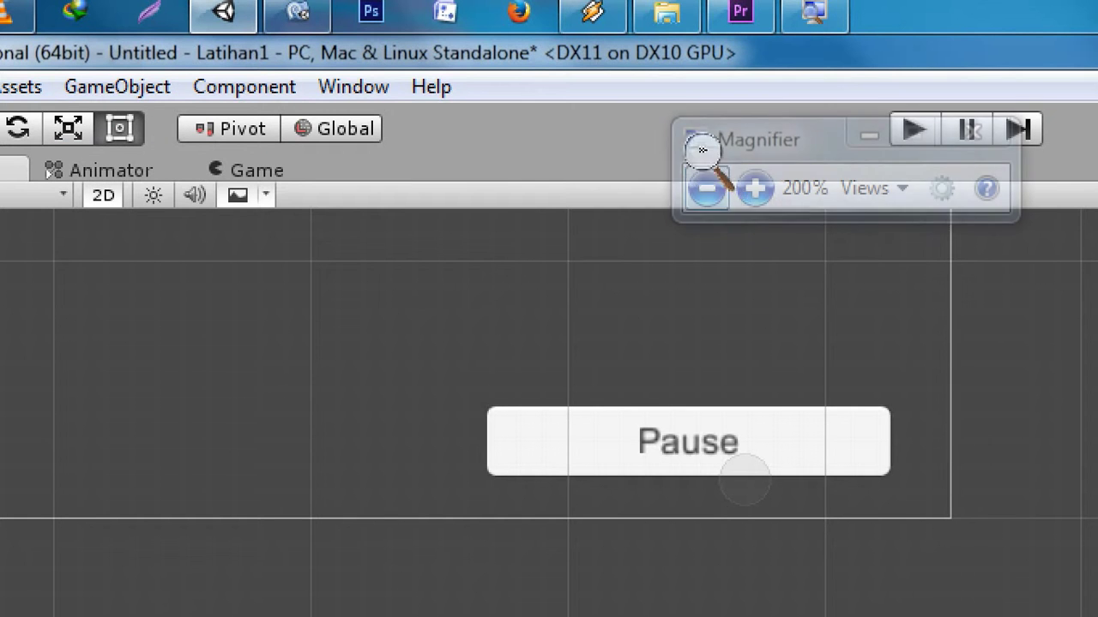
{"action": "left_click", "coordinate": [705, 188]}
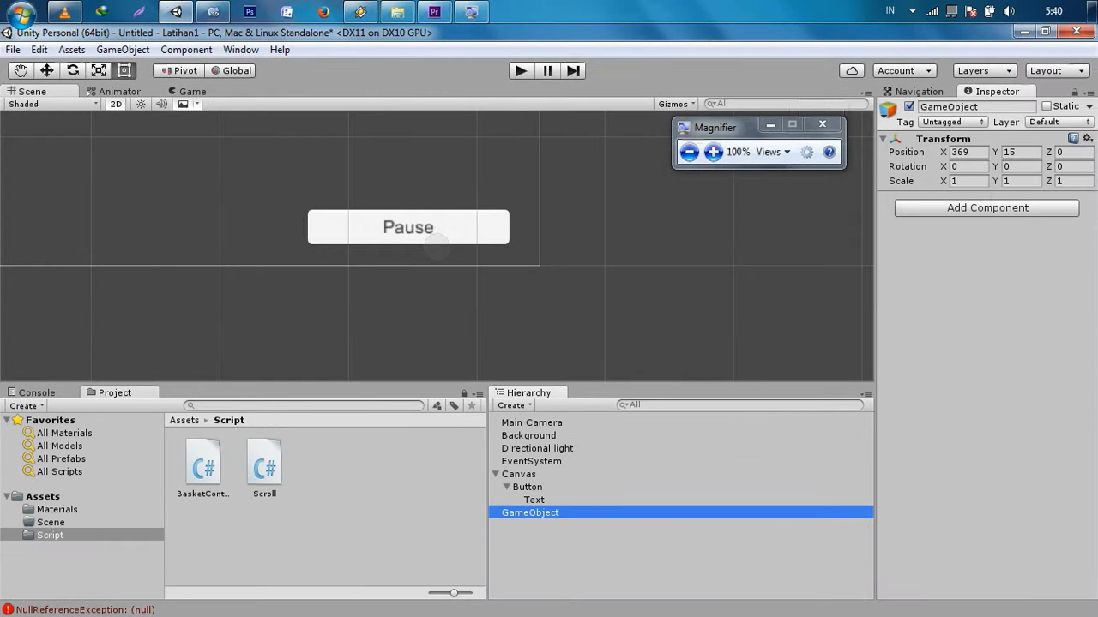
Rename the empty GameObject to PauseControl.
{"action": "right_click", "coordinate": [532, 511]}
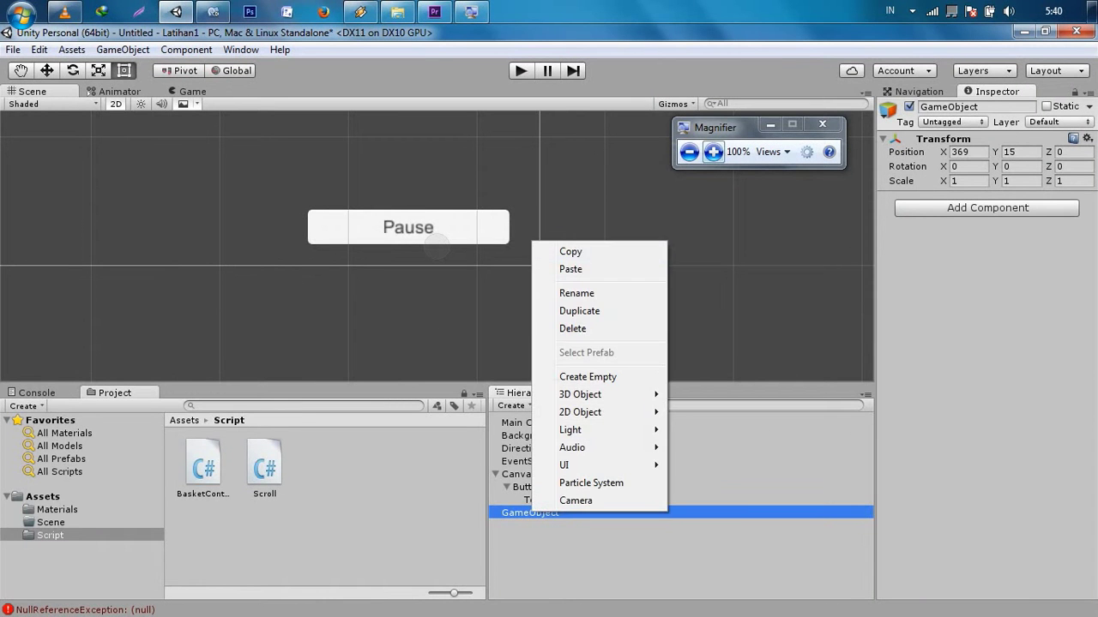
{"action": "left_click", "coordinate": [712, 152]}
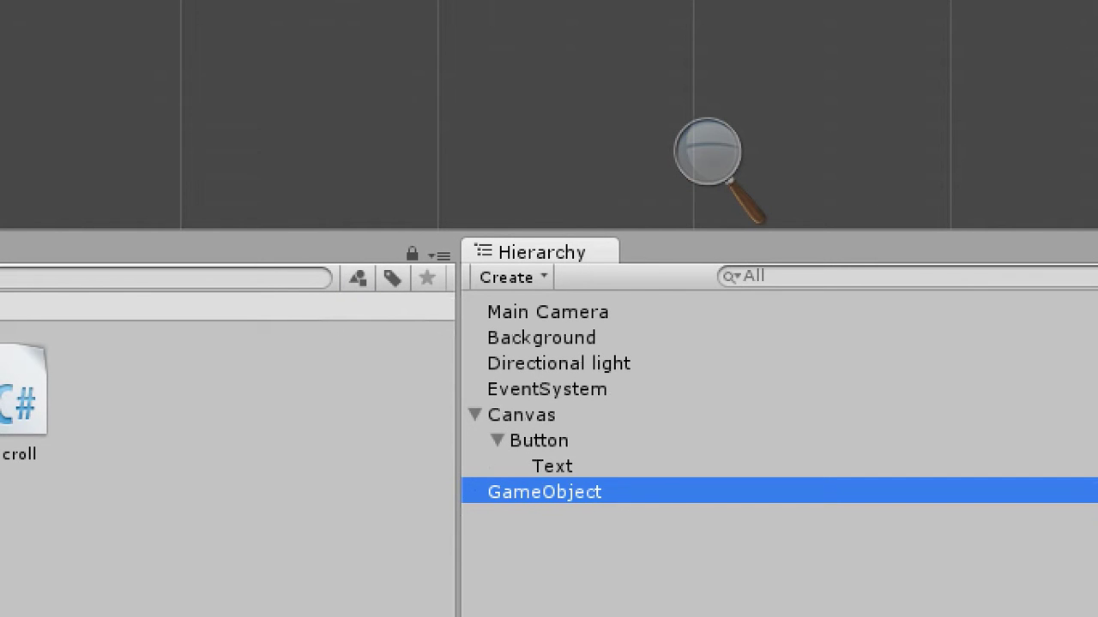
{"action": "right_click", "coordinate": [546, 491]}
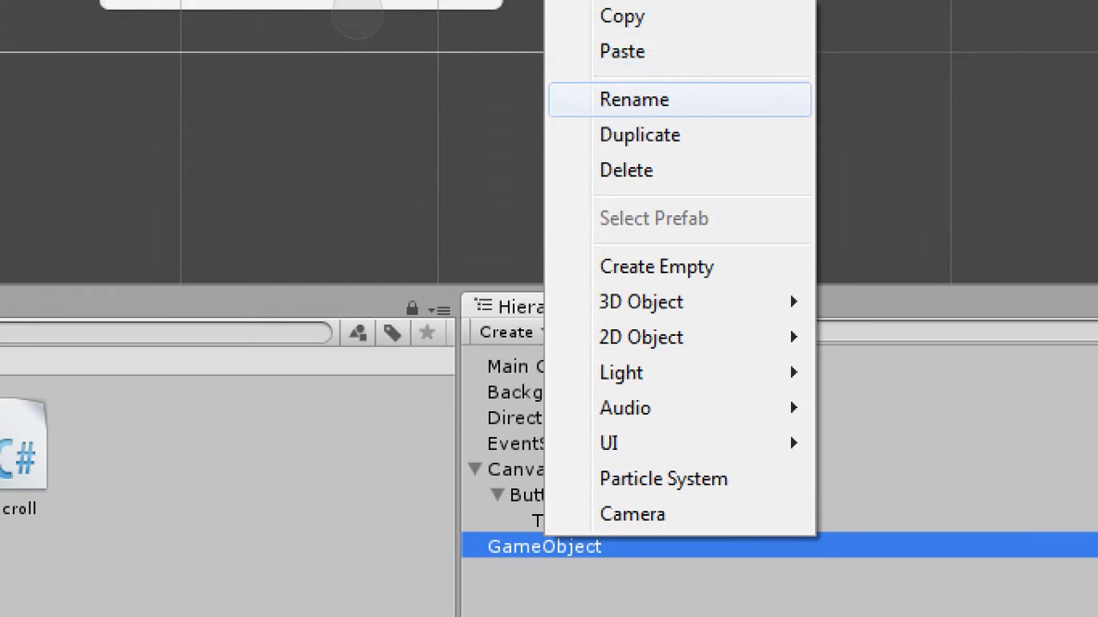
{"action": "left_click", "coordinate": [634, 99]}
{"action": "type", "text": "Pau"}
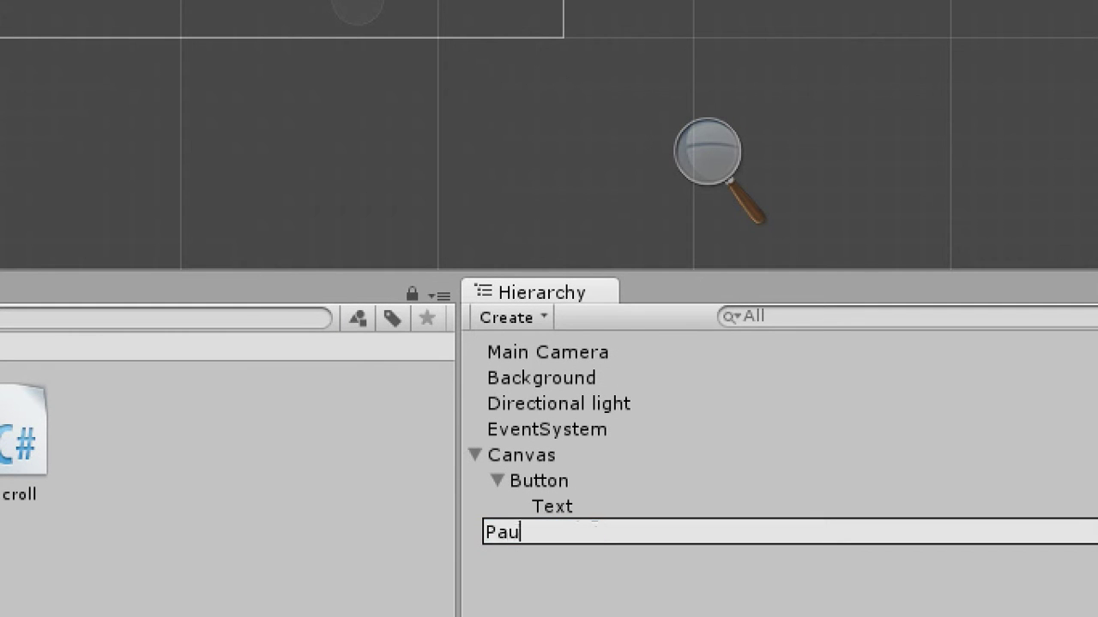
{"action": "type", "text": "seCon"}
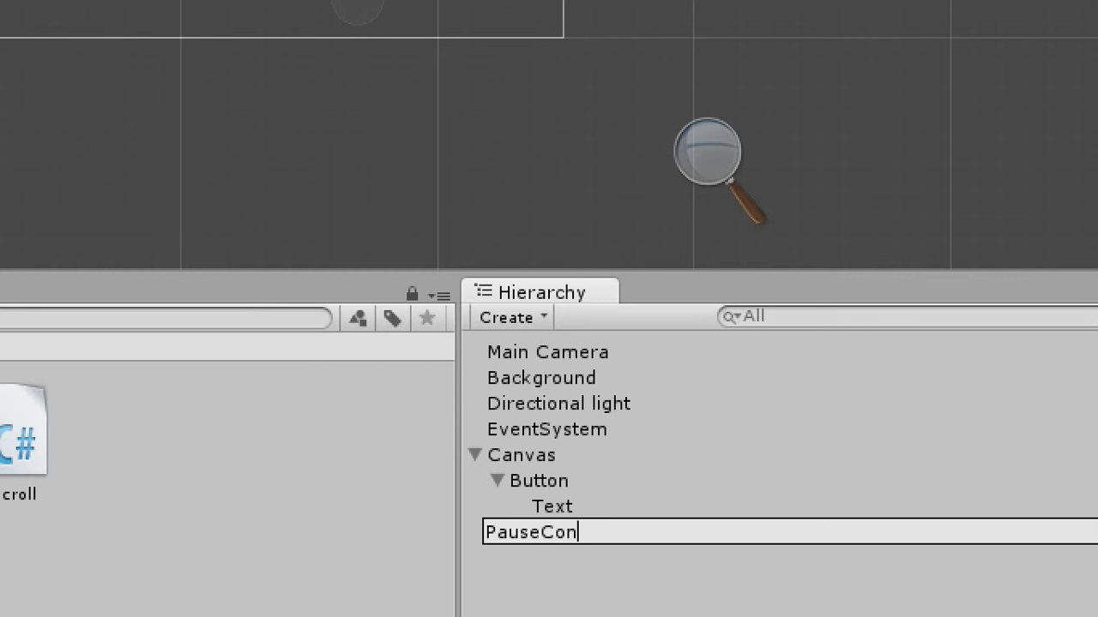
{"action": "type", "text": "trol"}
{"action": "key", "text": "Return"}
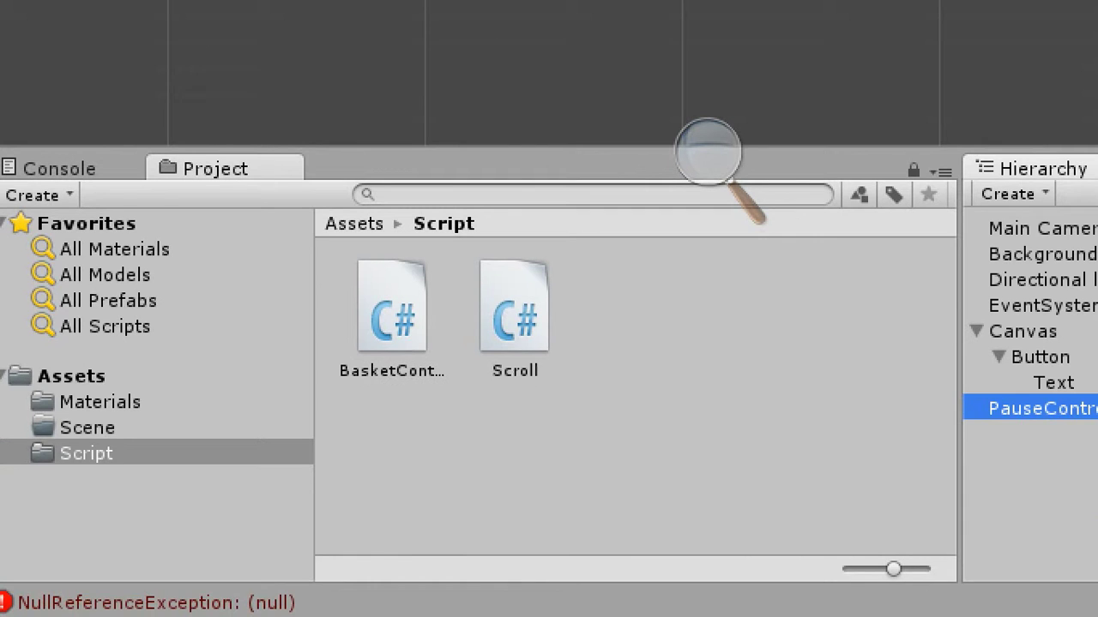
Create a C# script in the Script folder named PauseScript.
{"action": "right_click", "coordinate": [708, 153]}
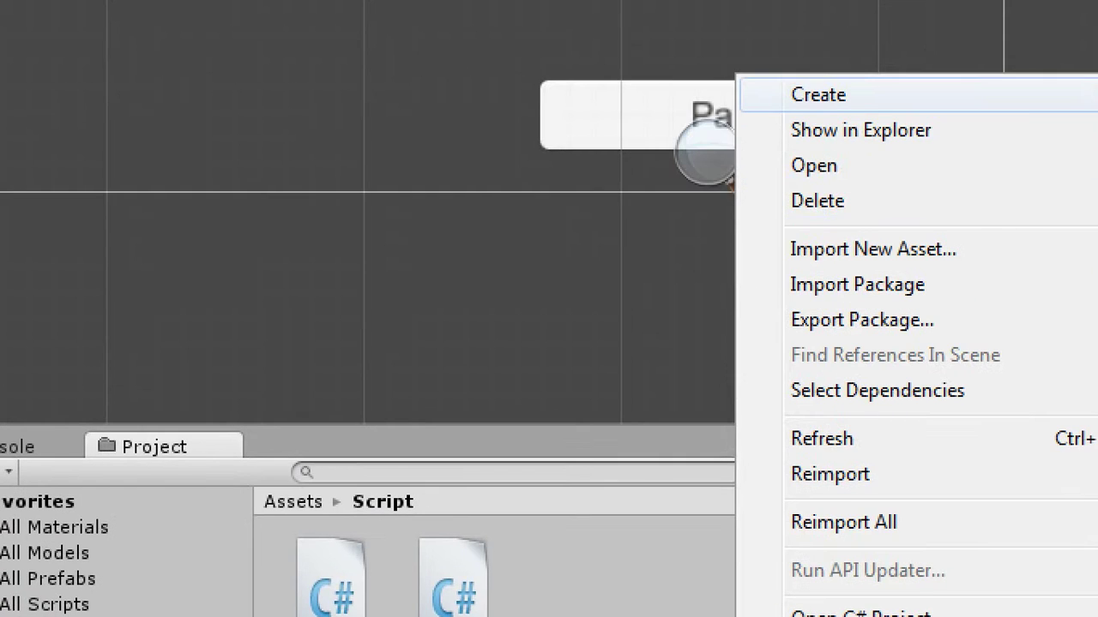
{"action": "mouse_move", "coordinate": [818, 94]}
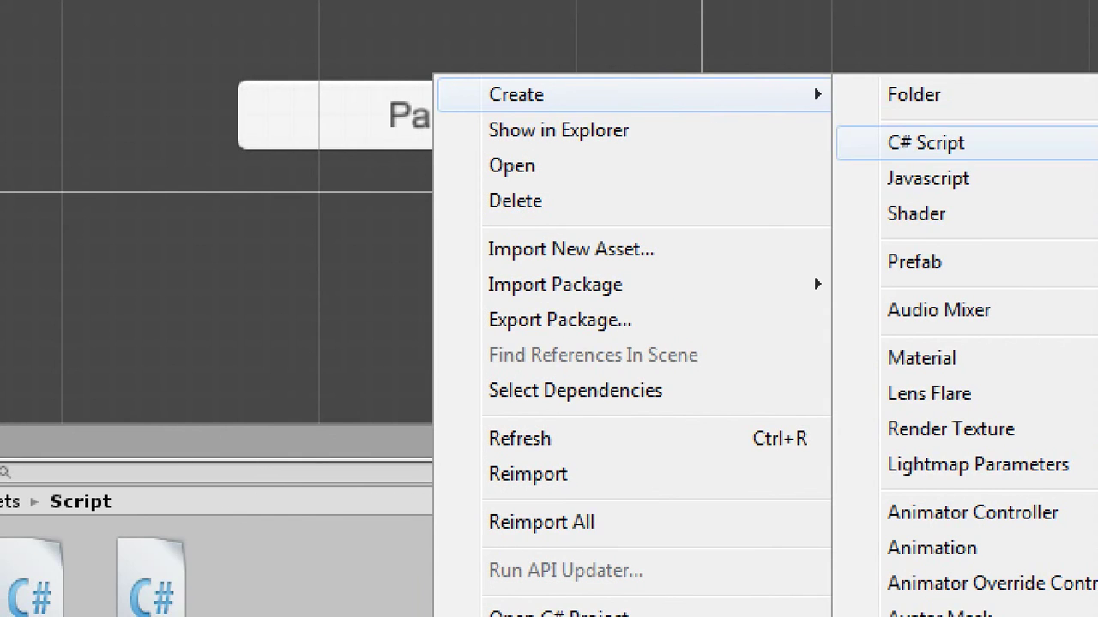
{"action": "left_click", "coordinate": [927, 142]}
{"action": "type", "text": "P"}
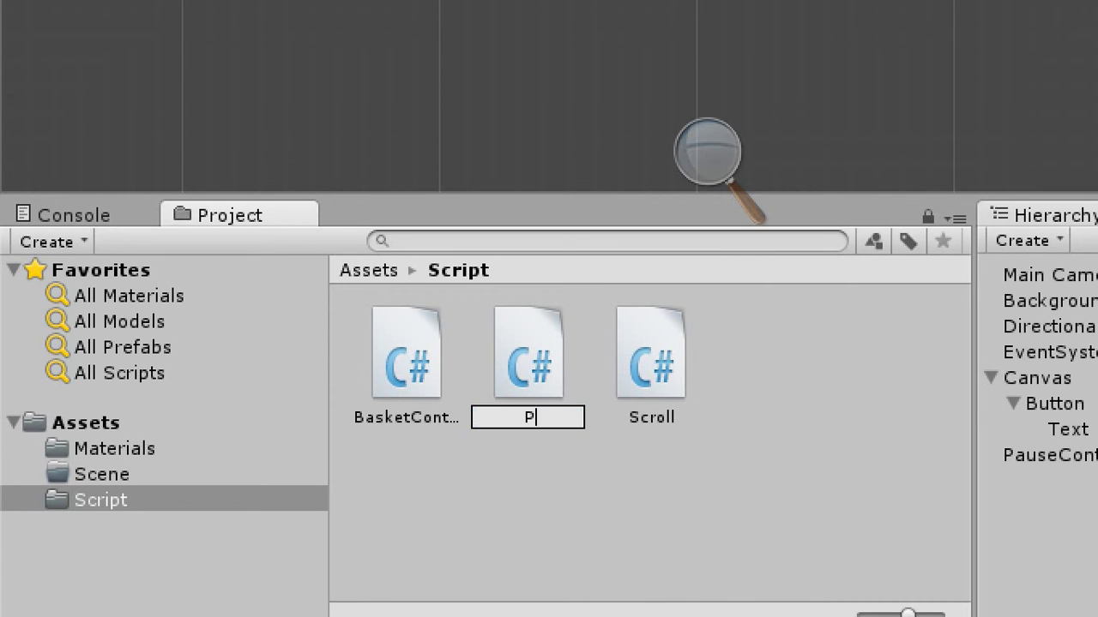
{"action": "type", "text": "auseSc"}
{"action": "type", "text": "ript"}
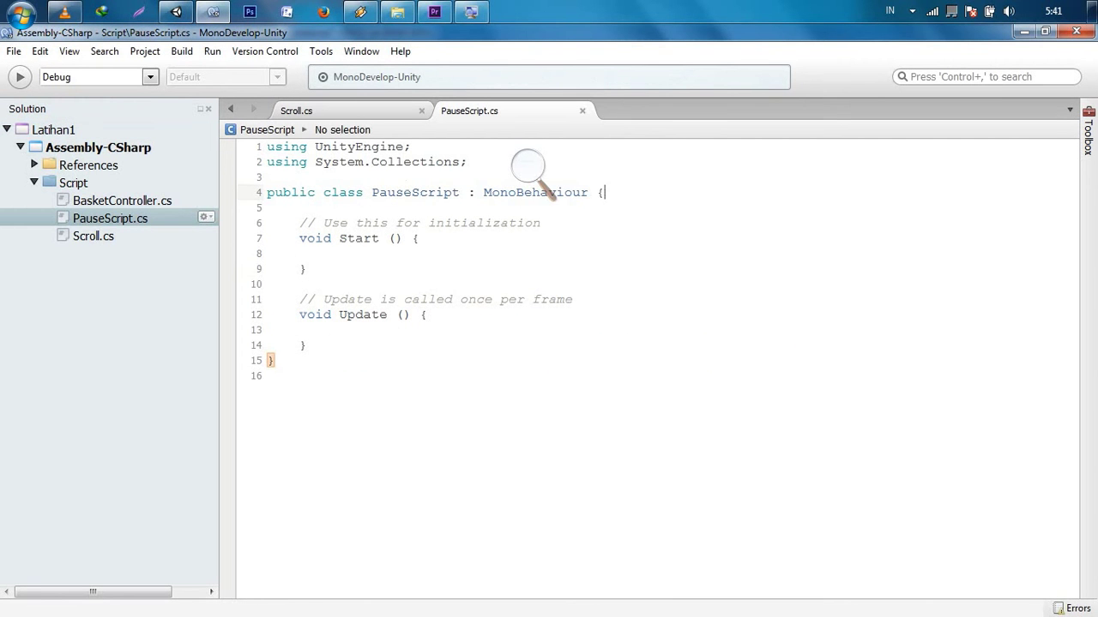
Declare 'public bool paused;' under the PauseScript class declaration.
{"action": "left_click", "coordinate": [528, 165]}
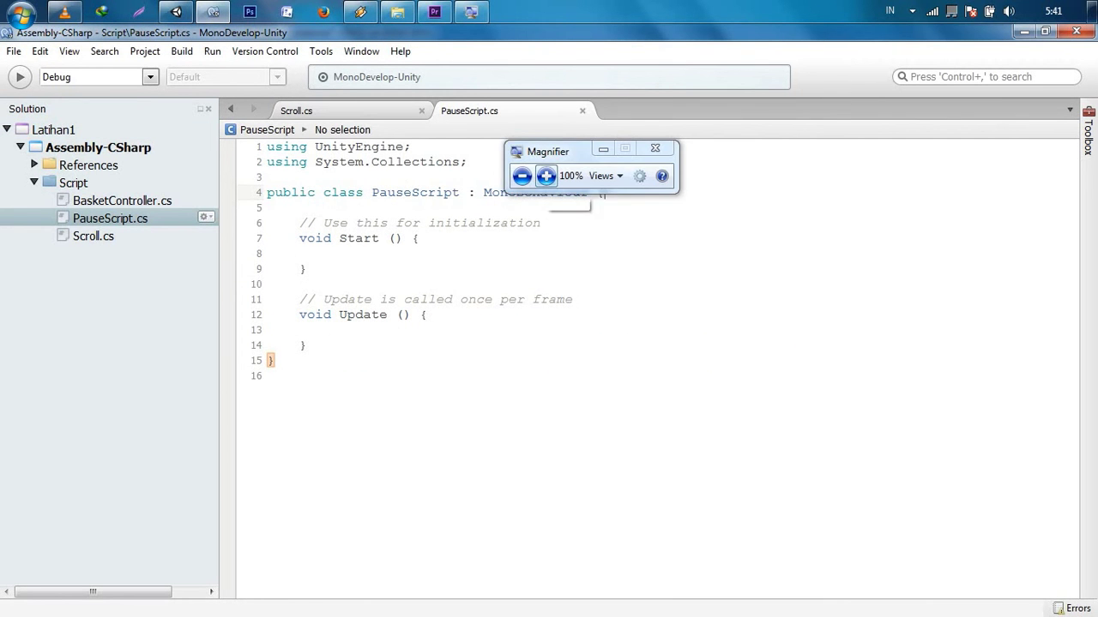
{"action": "left_click", "coordinate": [546, 176]}
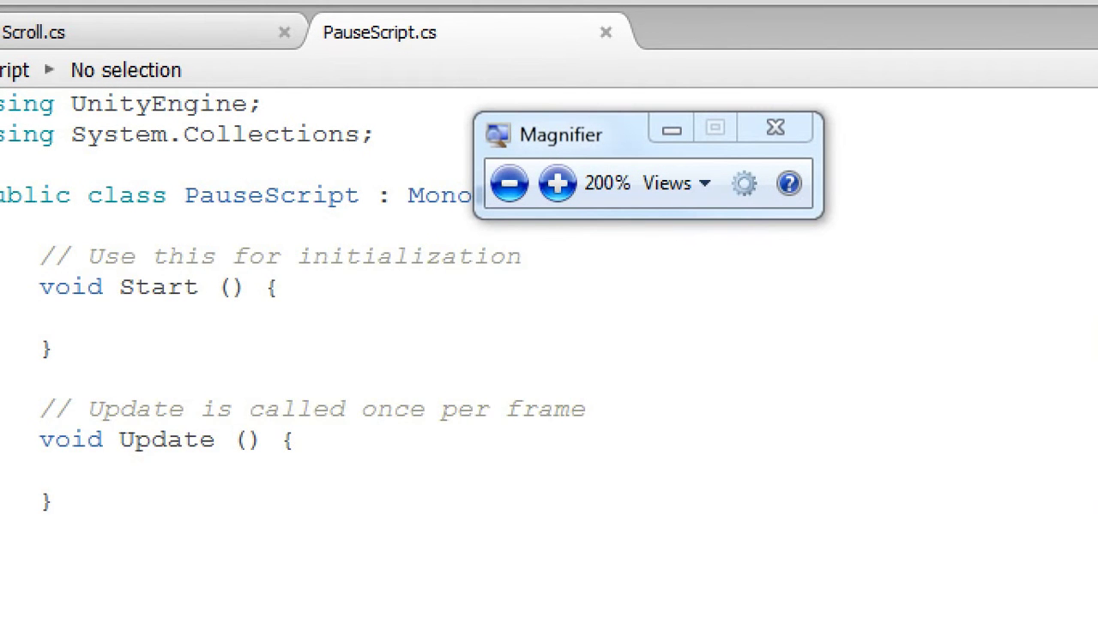
{"action": "type", "text": "public bo"}
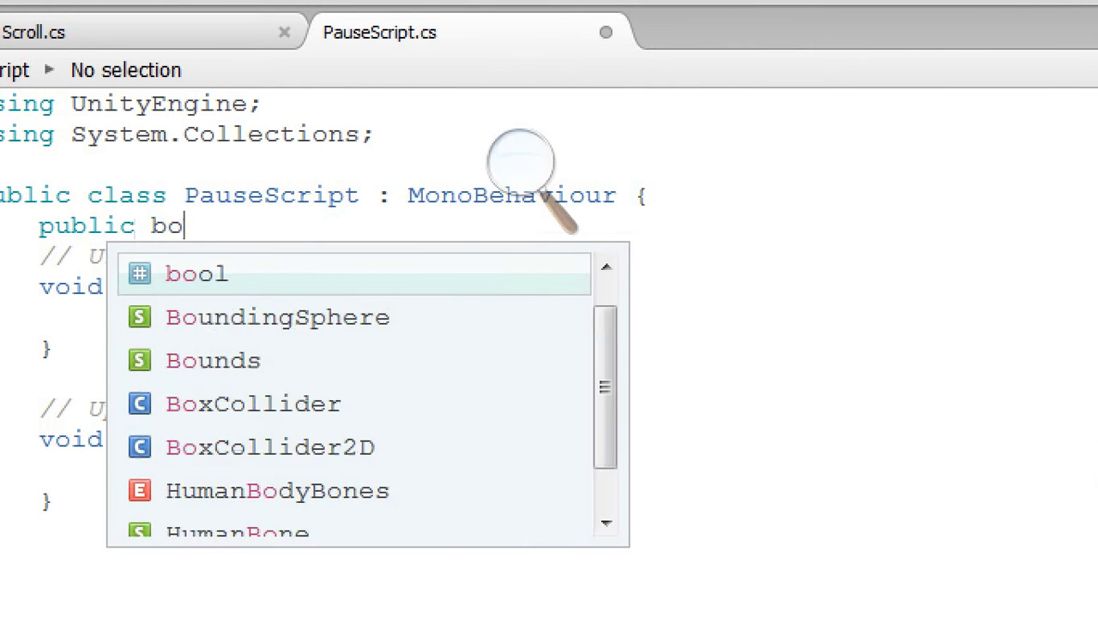
{"action": "type", "text": "ol paa"}
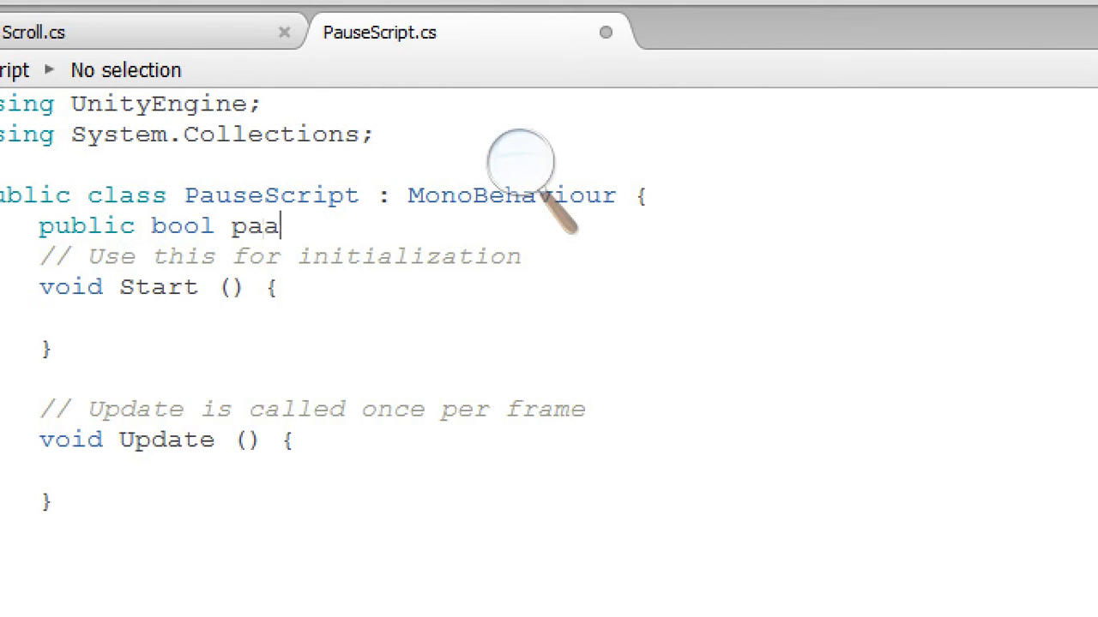
{"action": "key", "text": "BackSpace"}
{"action": "type", "text": "y"}
{"action": "key", "text": "BackSpace"}
{"action": "type", "text": "us"}
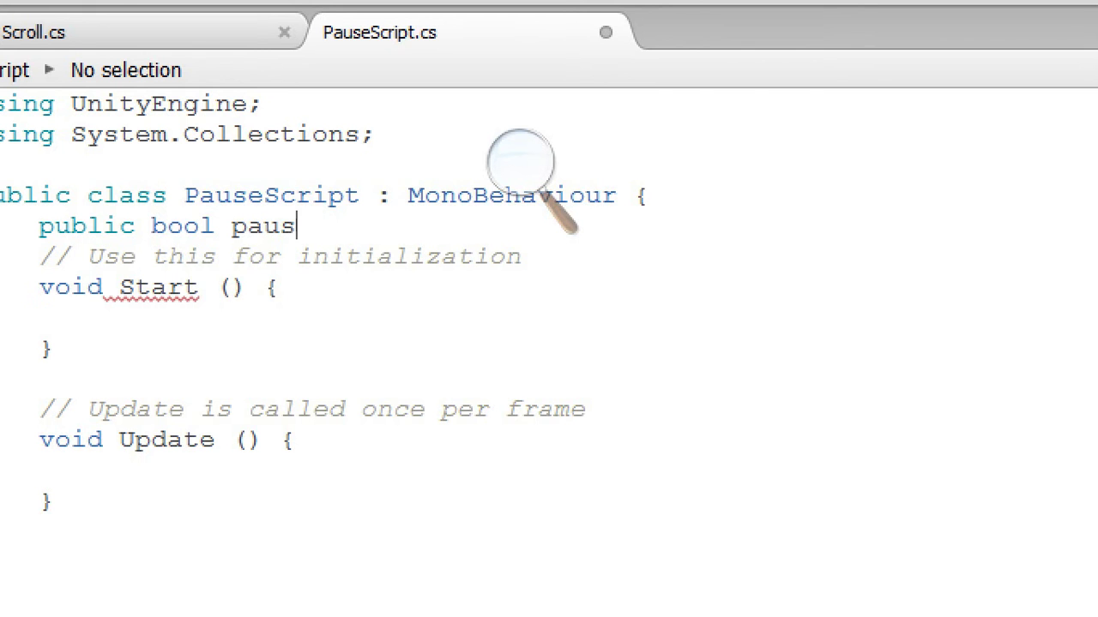
{"action": "type", "text": "ed;"}
Start a new line after the Update method and begin typing 'public'.
{"action": "left_click", "coordinate": [54, 502]}
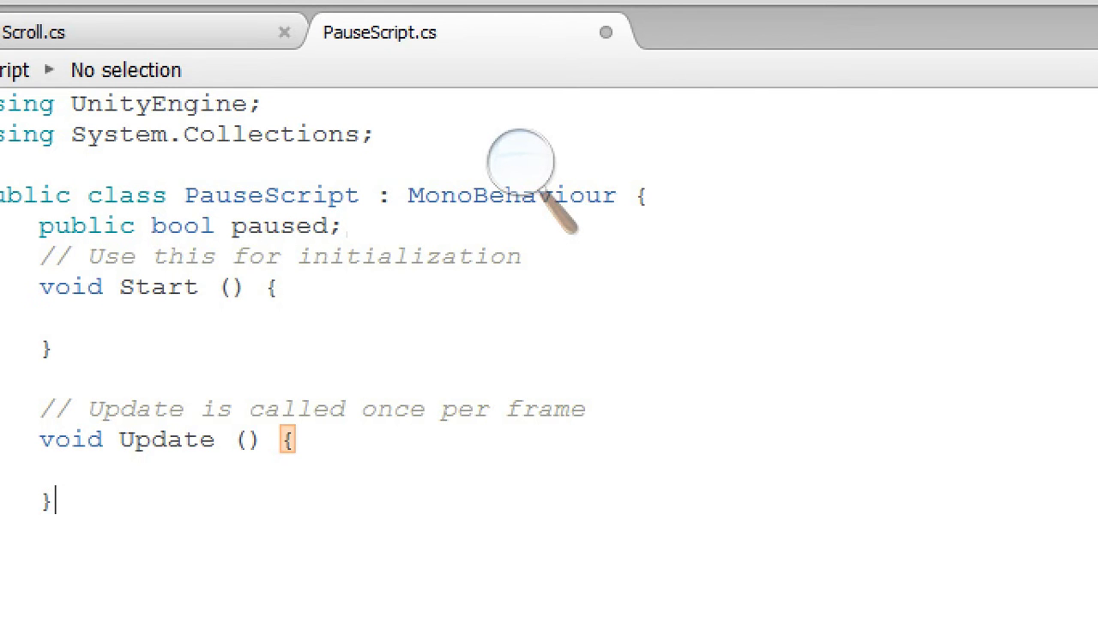
{"action": "key", "text": "Return"}
{"action": "type", "text": "pub"}
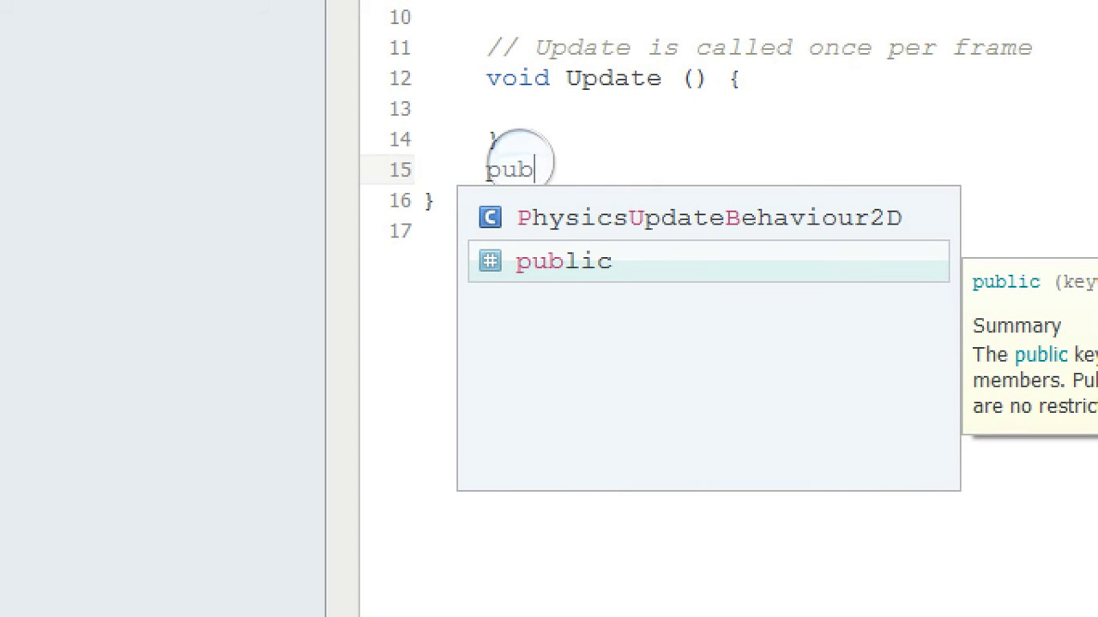
{"action": "type", "text": "liv"}
Complete the method signature 'public void PauseGame(){}' below Update.
{"action": "key", "text": "BackSpace"}
{"action": "key", "text": "BackSpace"}
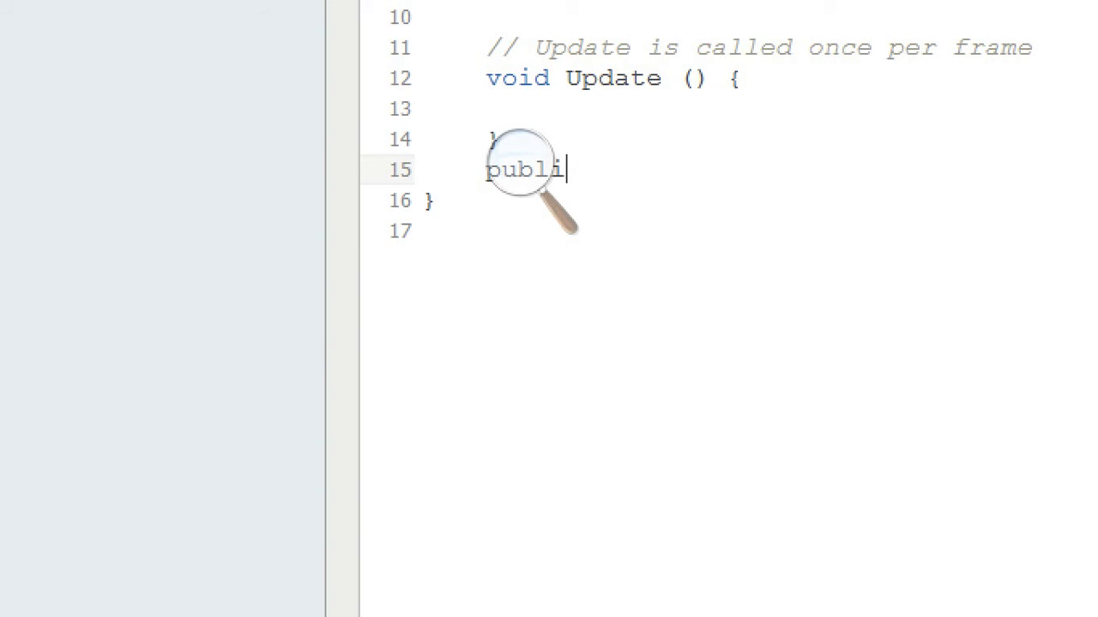
{"action": "type", "text": "c "}
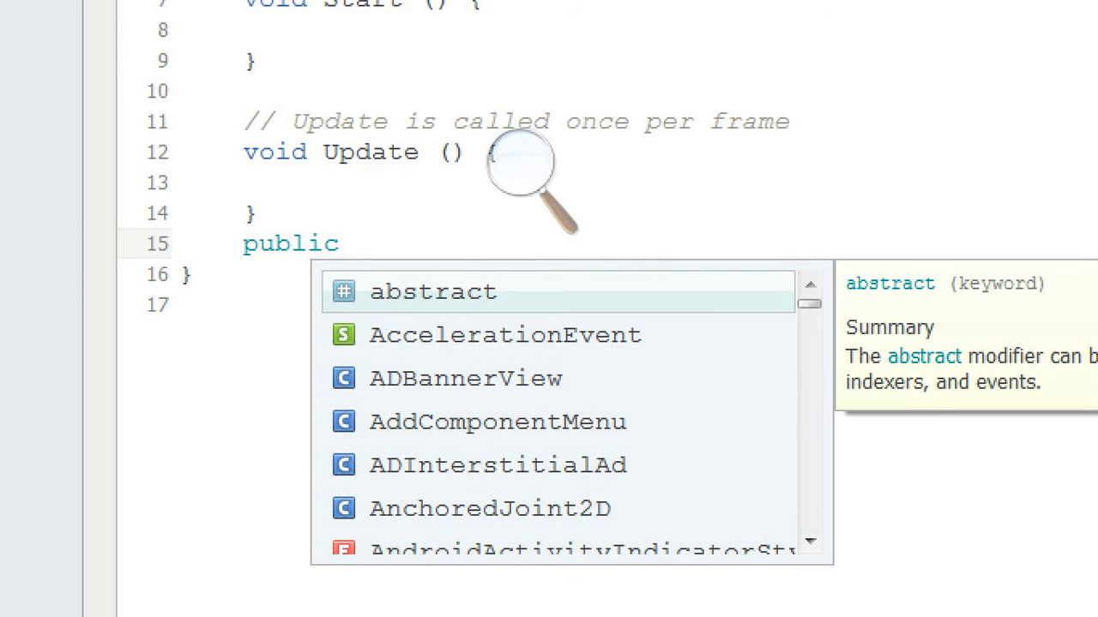
{"action": "type", "text": "v"}
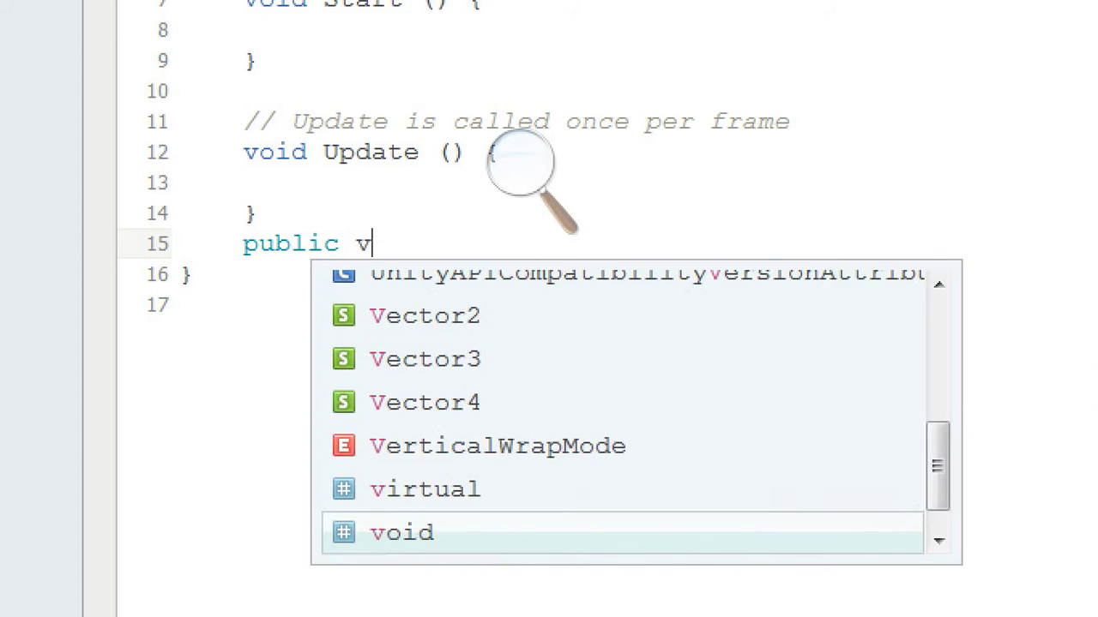
{"action": "type", "text": "oid P"}
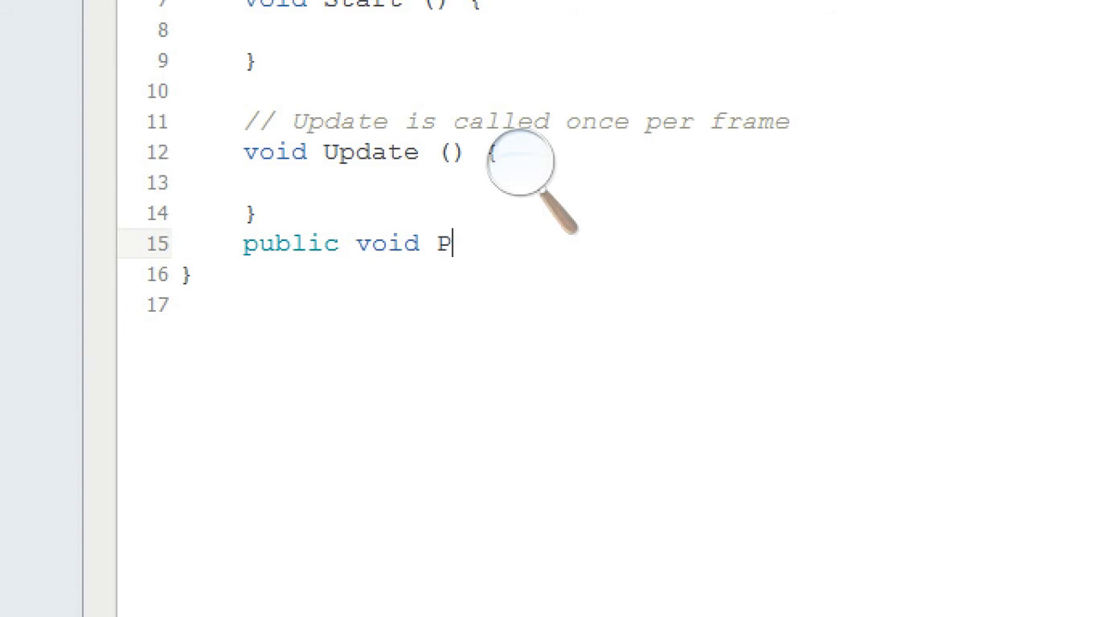
{"action": "type", "text": "auseG"}
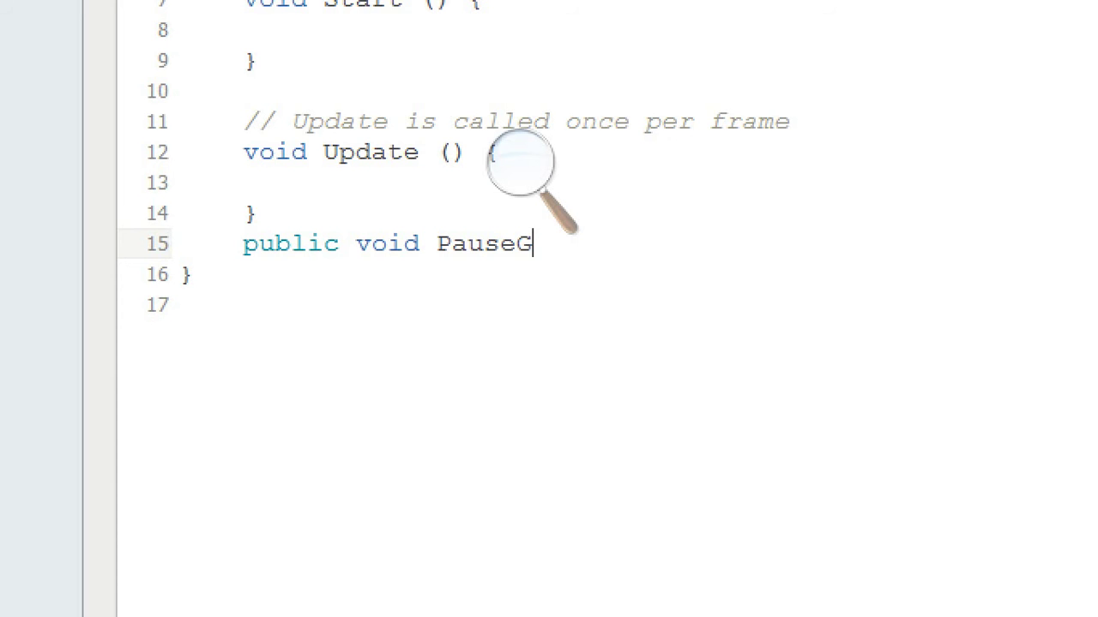
{"action": "type", "text": "amme"}
{"action": "key", "text": "BackSpace"}
{"action": "key", "text": "BackSpace"}
{"action": "type", "text": "e"}
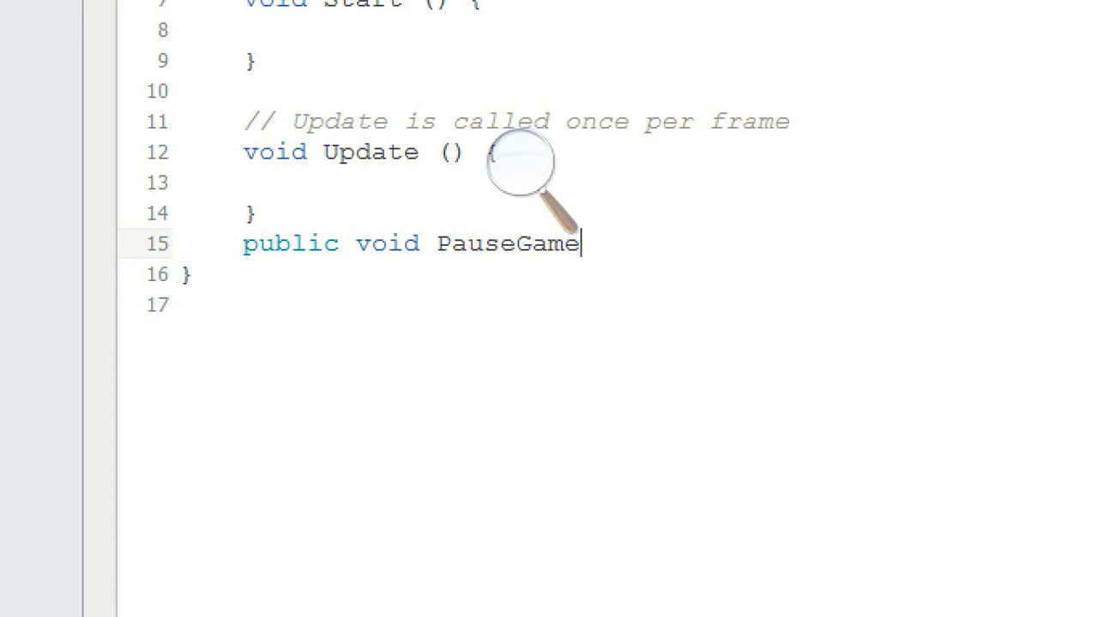
{"action": "type", "text": "()"}
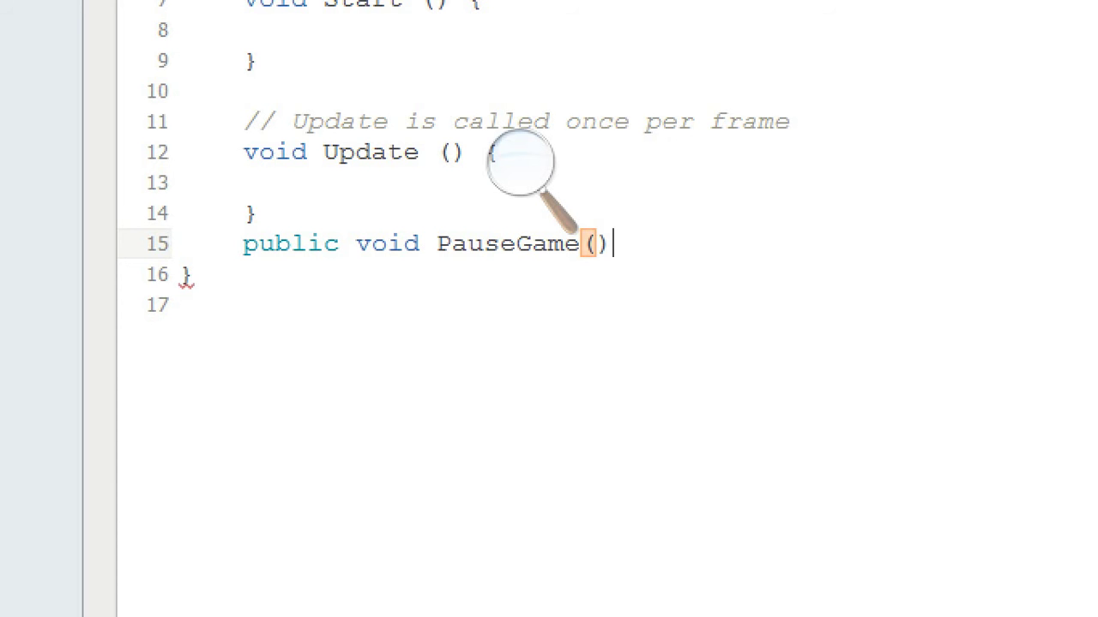
{"action": "type", "text": "{}"}
{"action": "key", "text": "Left"}
Inside PauseGame, add the toggle line 'paused = !paused;'.
{"action": "key", "text": "Return"}
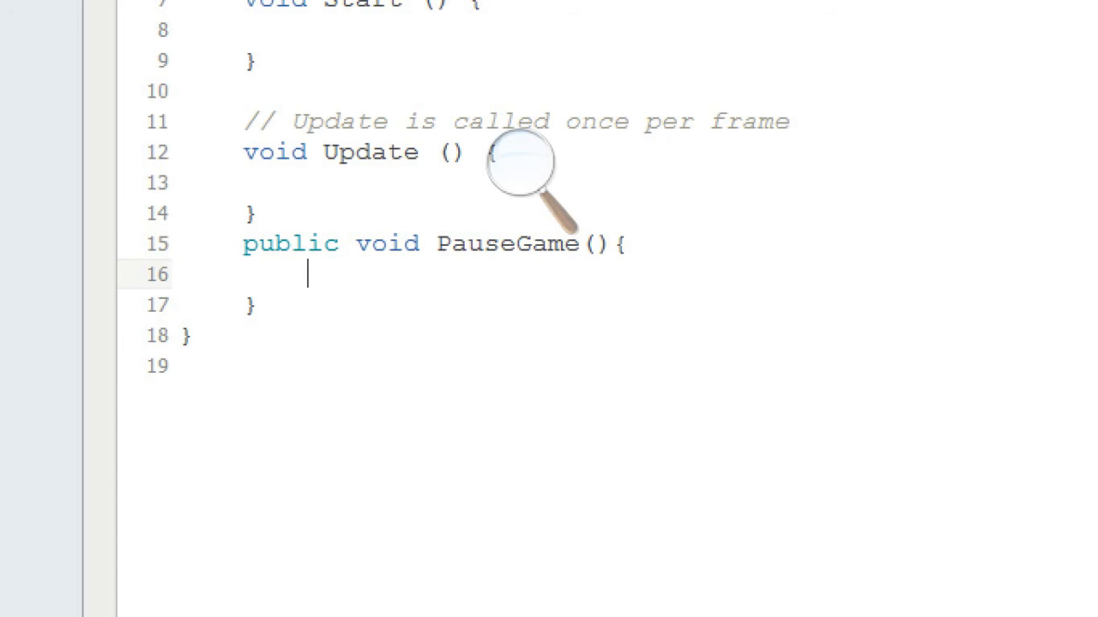
{"action": "type", "text": "paused "}
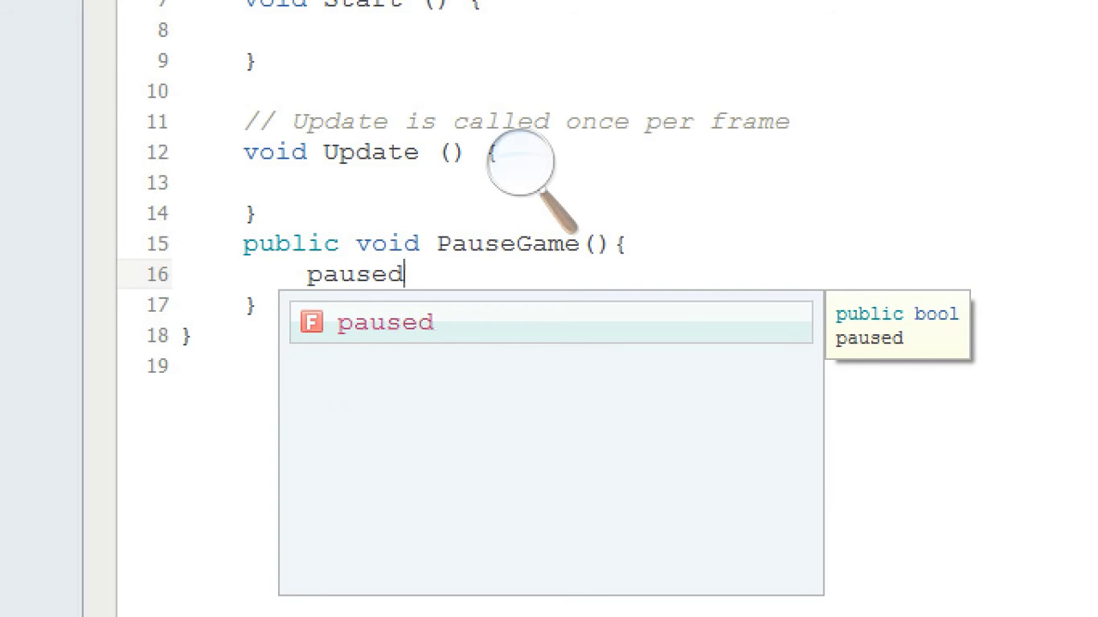
{"action": "type", "text": "= "}
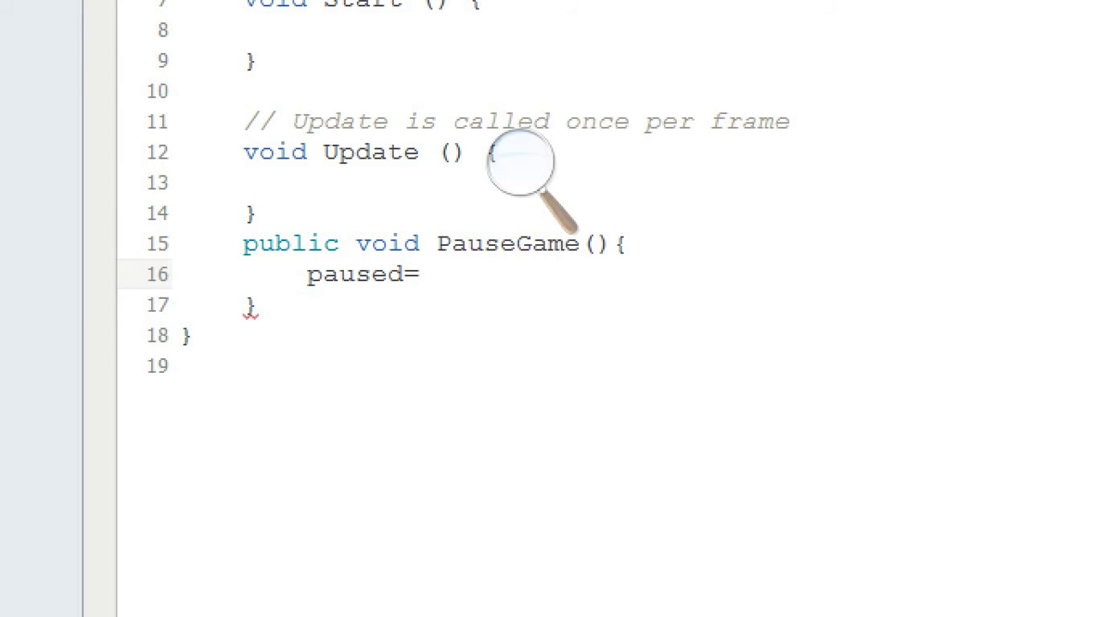
{"action": "type", "text": "!paised;"}
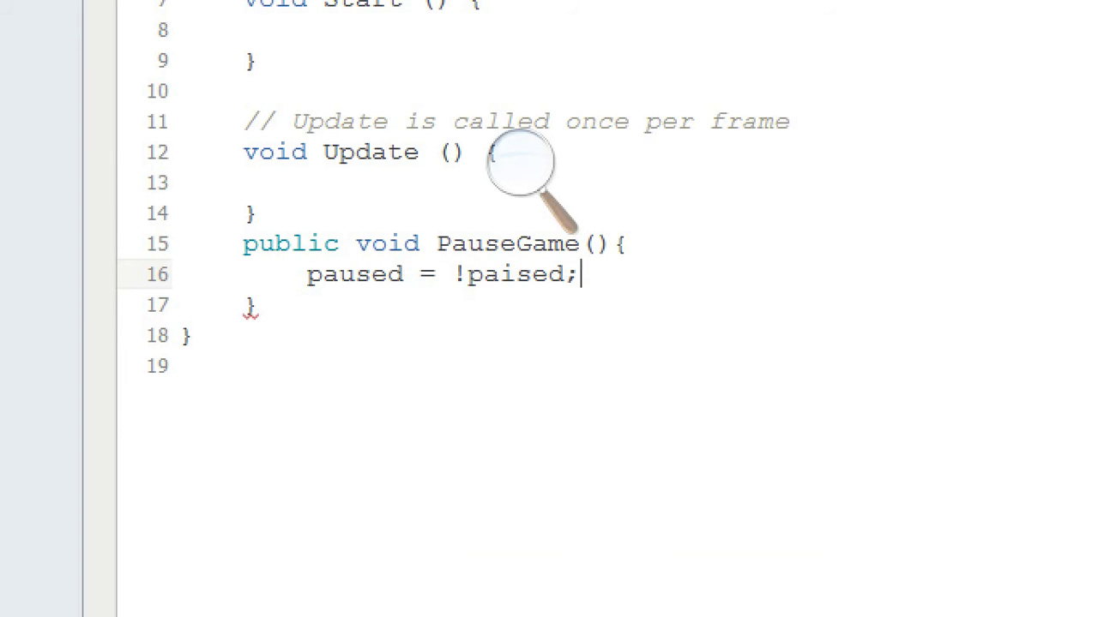
{"action": "key", "text": "BackSpace"}
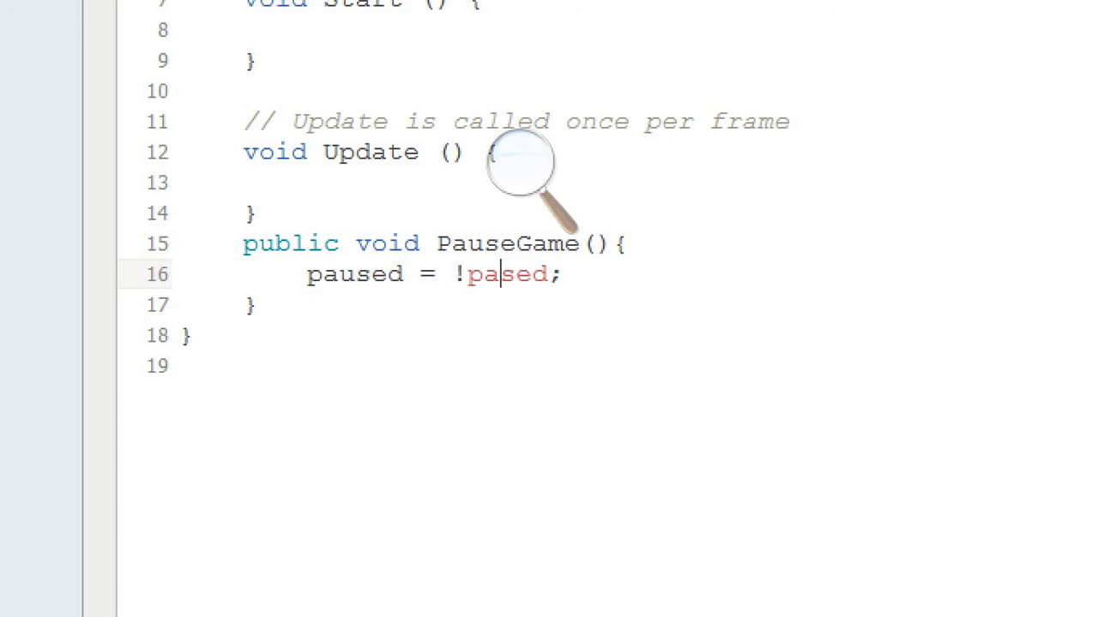
{"action": "type", "text": "u"}
{"action": "key", "text": "End"}
{"action": "key", "text": "Return"}
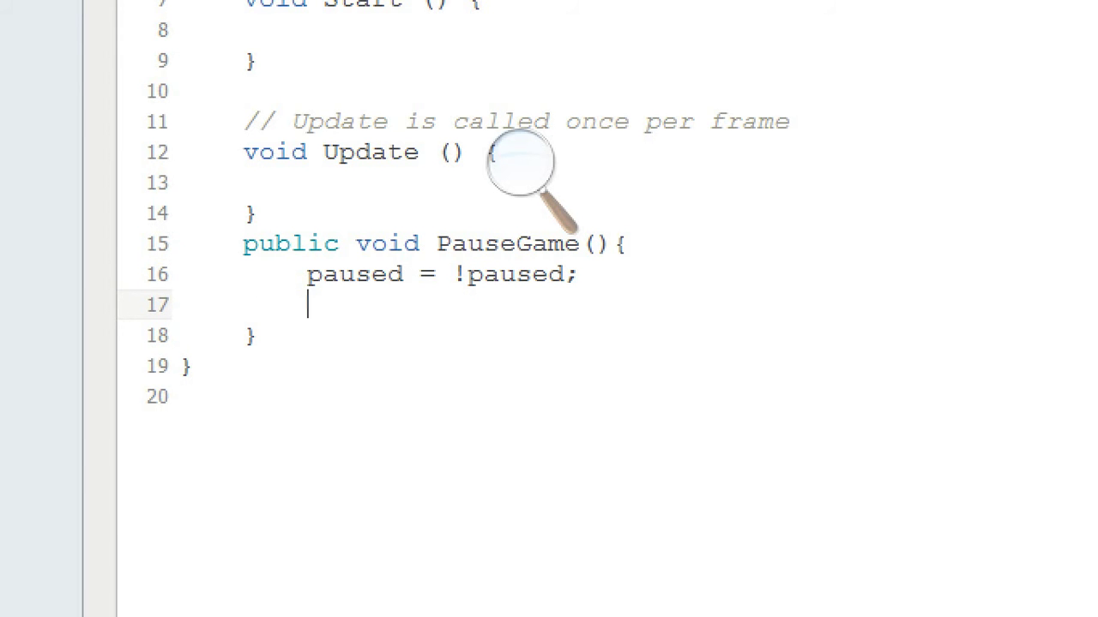
Add an 'if (paused)' block inside PauseGame.
{"action": "type", "text": "if ("}
{"action": "type", "text": "ap"}
{"action": "key", "text": "BackSpace"}
{"action": "key", "text": "BackSpace"}
{"action": "type", "text": "pau"}
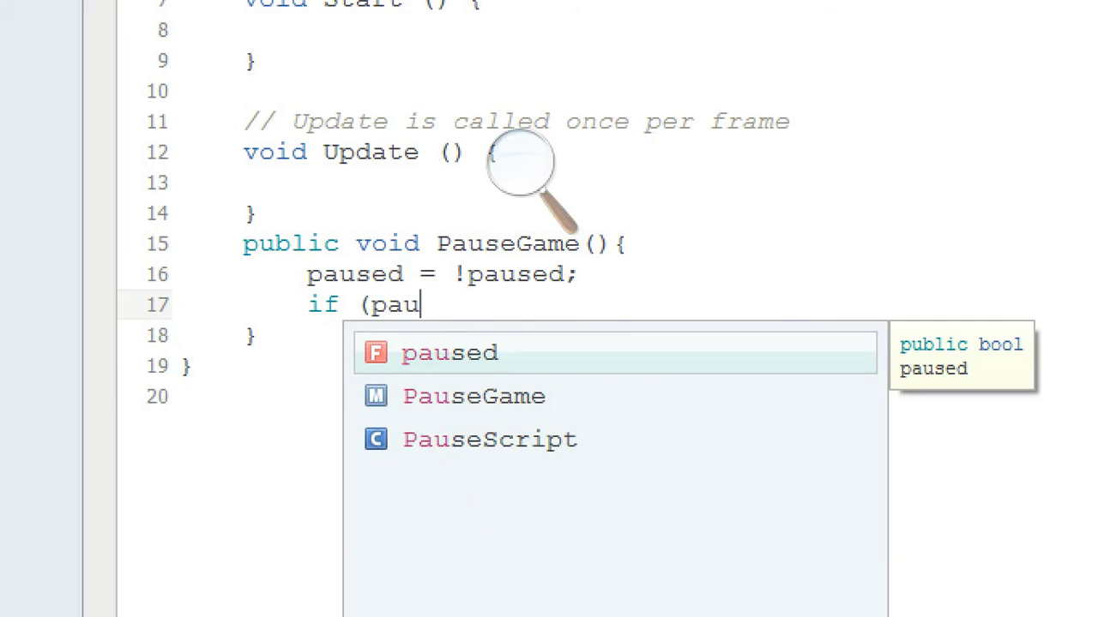
{"action": "key", "text": "Return"}
{"action": "type", "text": ")"}
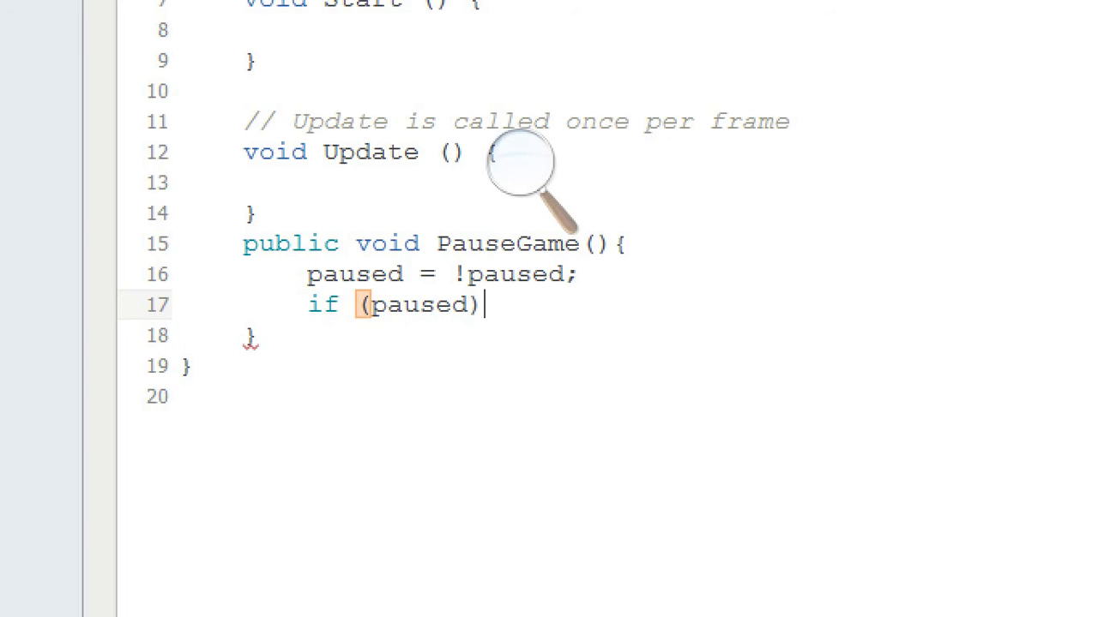
{"action": "type", "text": "{"}
{"action": "key", "text": "Return"}
{"action": "type", "text": "}"}
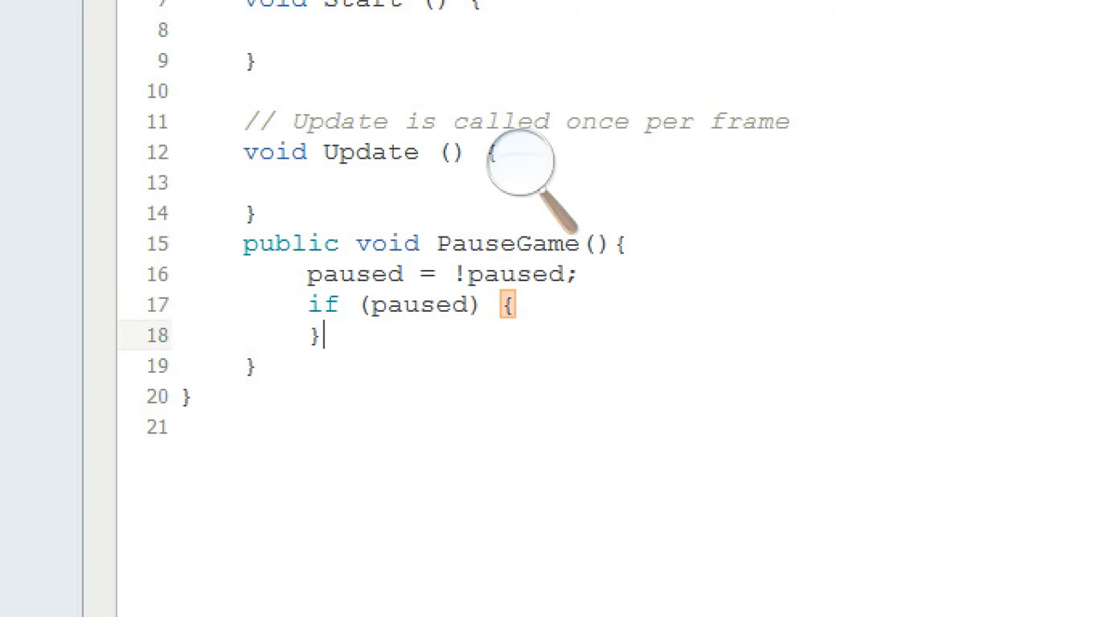
{"action": "key", "text": "Left"}
{"action": "key", "text": "Return"}
{"action": "key", "text": "Up"}
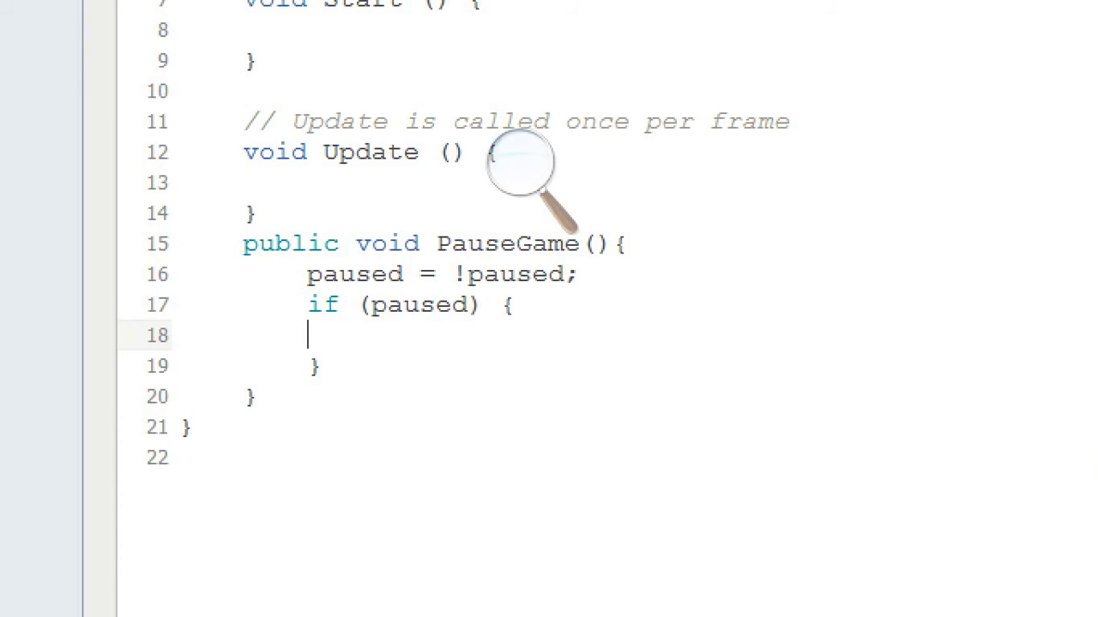
Inside the if block, set Time.timeScale = 0;.
{"action": "type", "text": "tim/"}
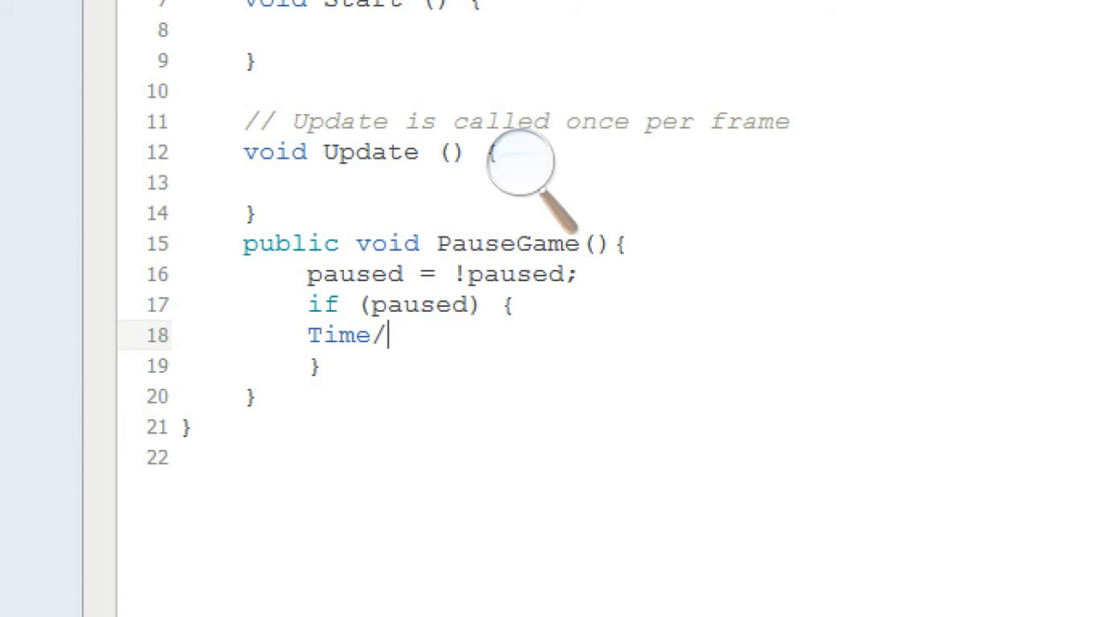
{"action": "key", "text": "BackSpace"}
{"action": "type", "text": ".tim"}
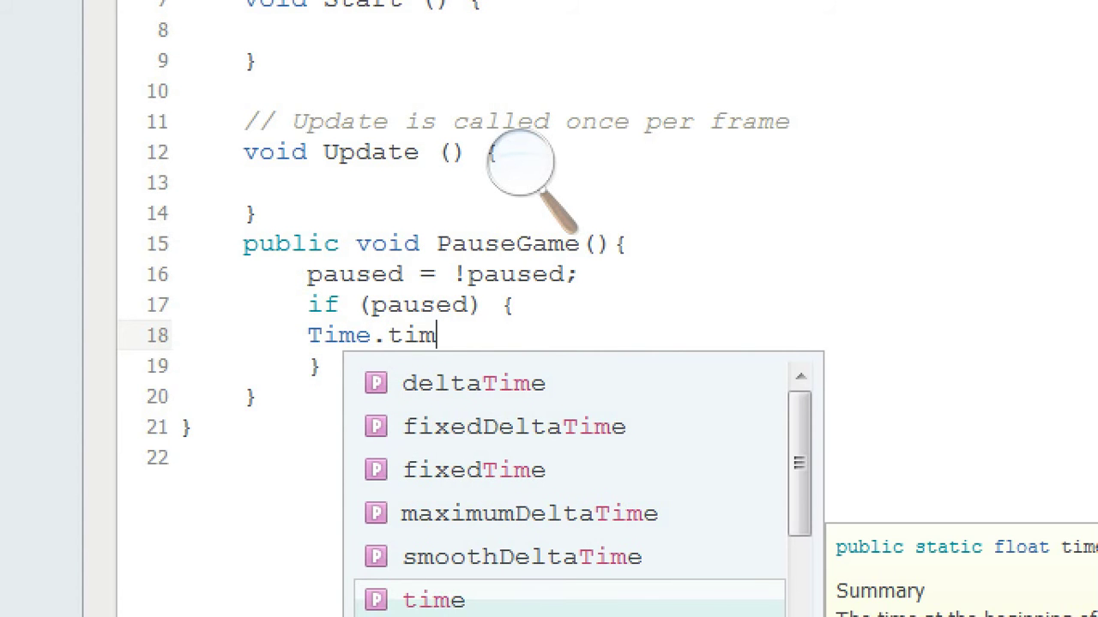
{"action": "type", "text": "s"}
{"action": "key", "text": "Return"}
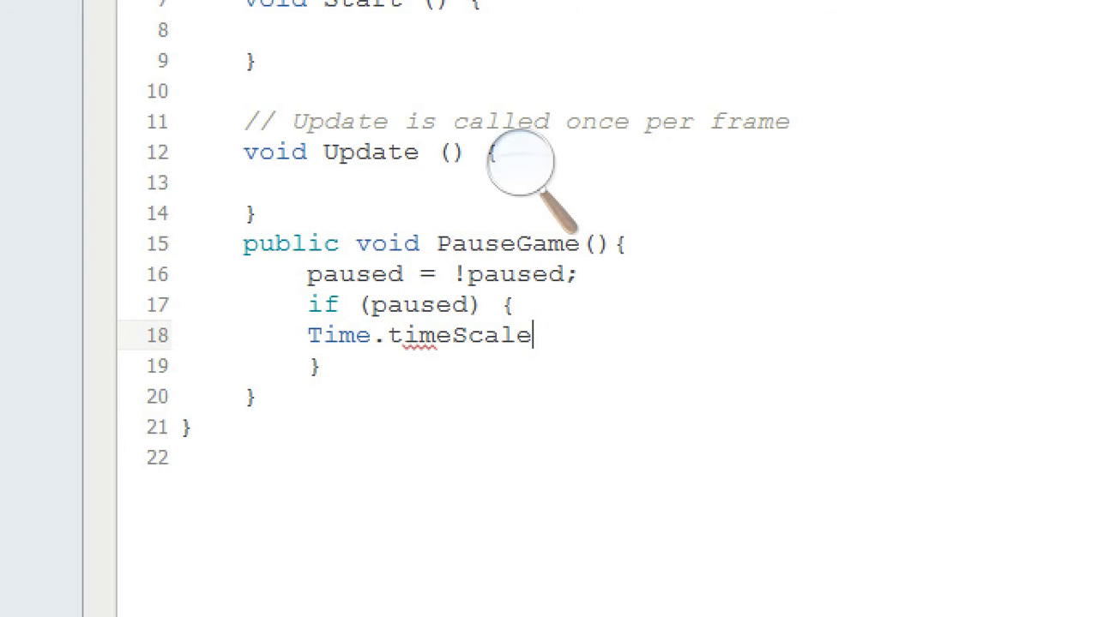
{"action": "type", "text": " = 0;"}
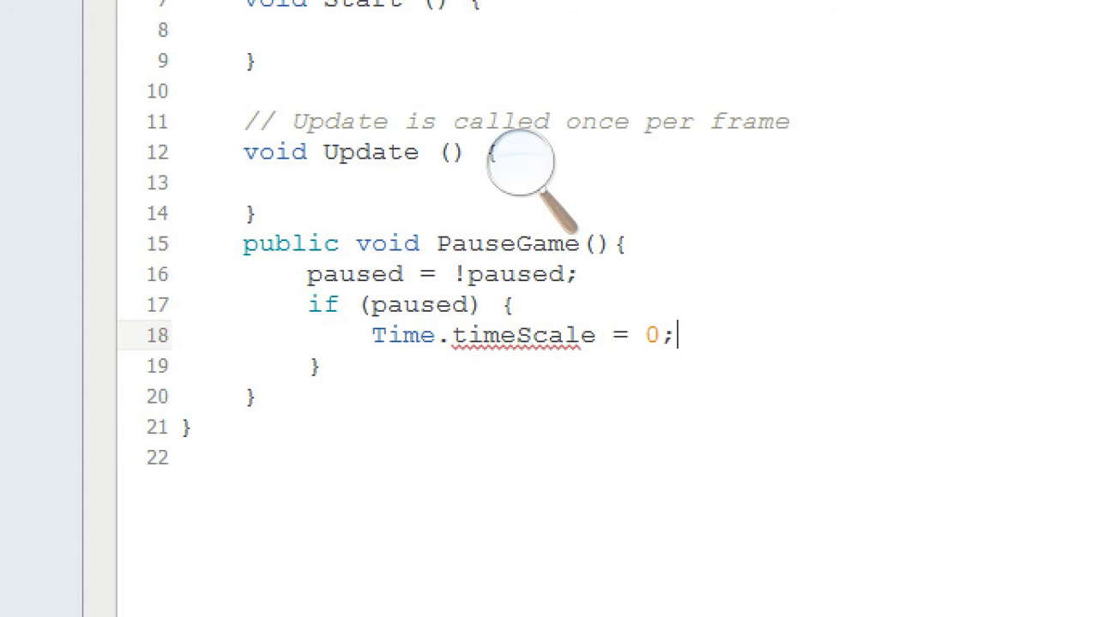
{"action": "key", "text": "Return"}
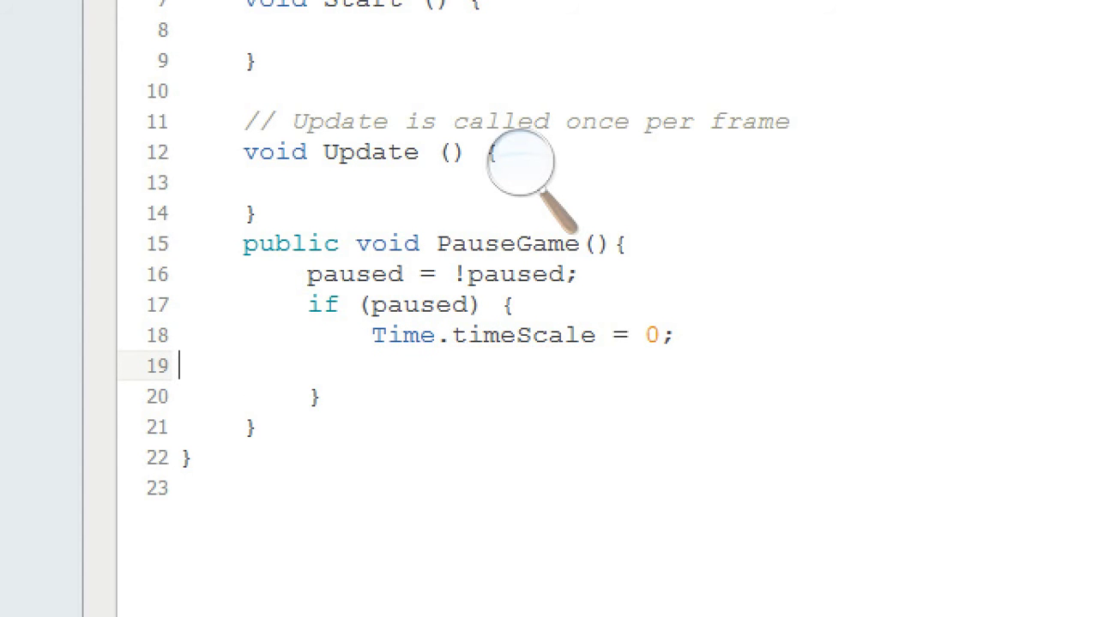
{"action": "key", "text": "BackSpace"}
Add an else branch after the if block whose body sets Time.timeScale = 1;.
{"action": "key", "text": "Down"}
{"action": "key", "text": "Return"}
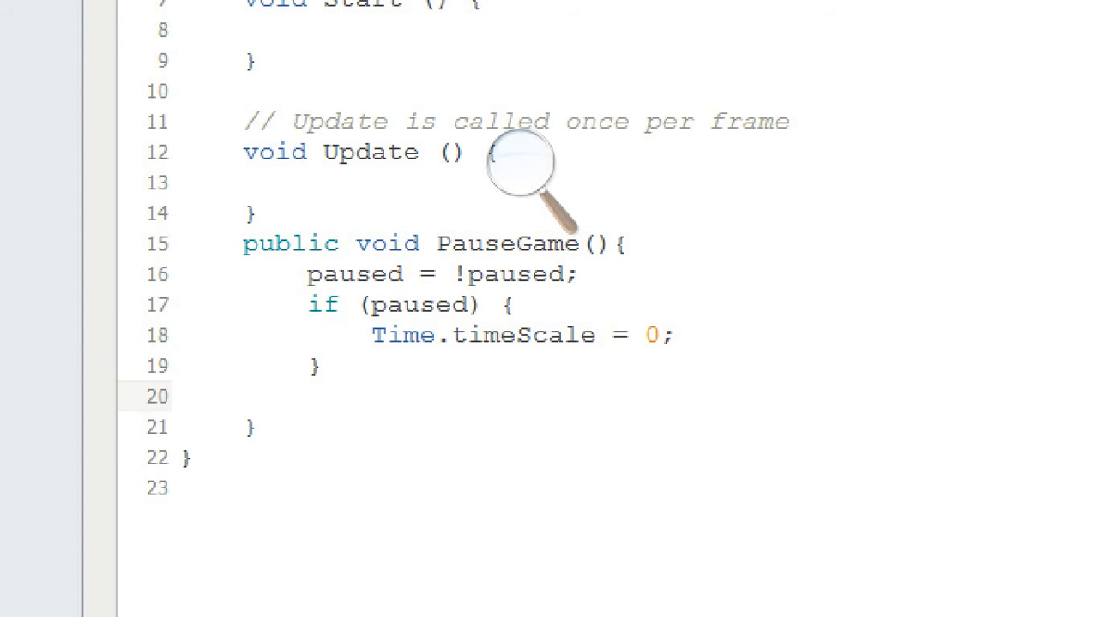
{"action": "type", "text": "else fixed "}
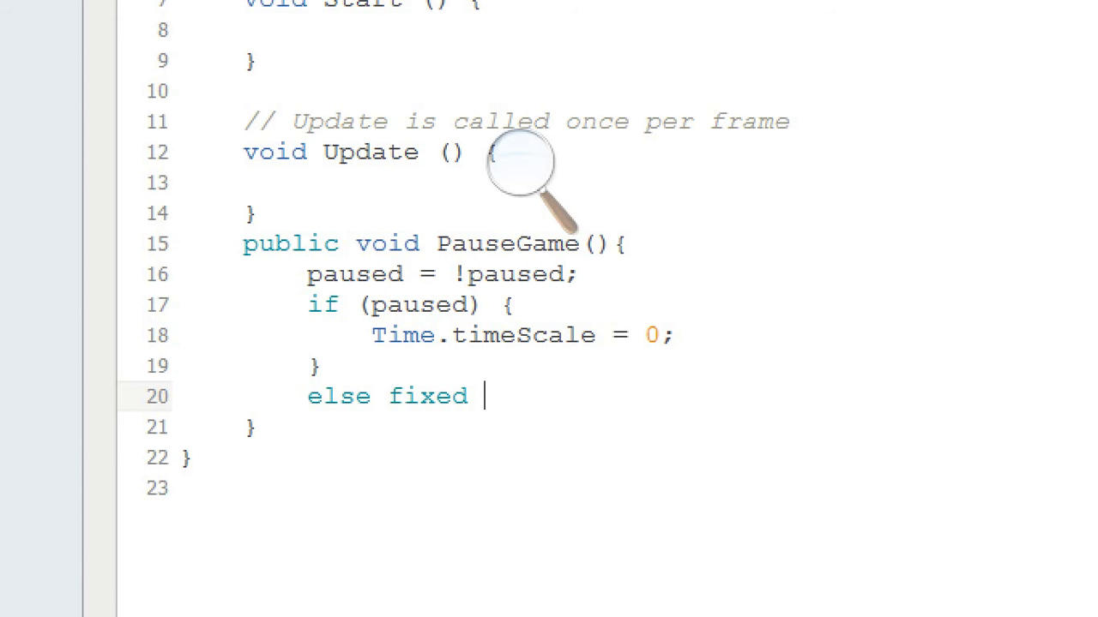
{"action": "type", "text": "(!"}
{"action": "type", "text": "paused)"}
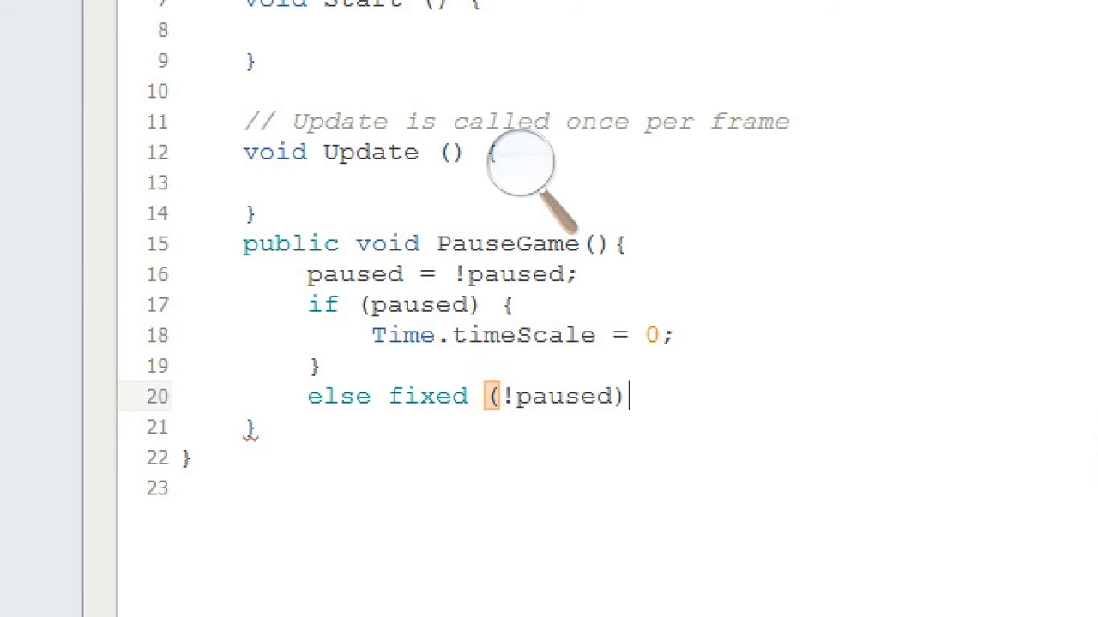
{"action": "type", "text": "{}"}
{"action": "key", "text": "Left"}
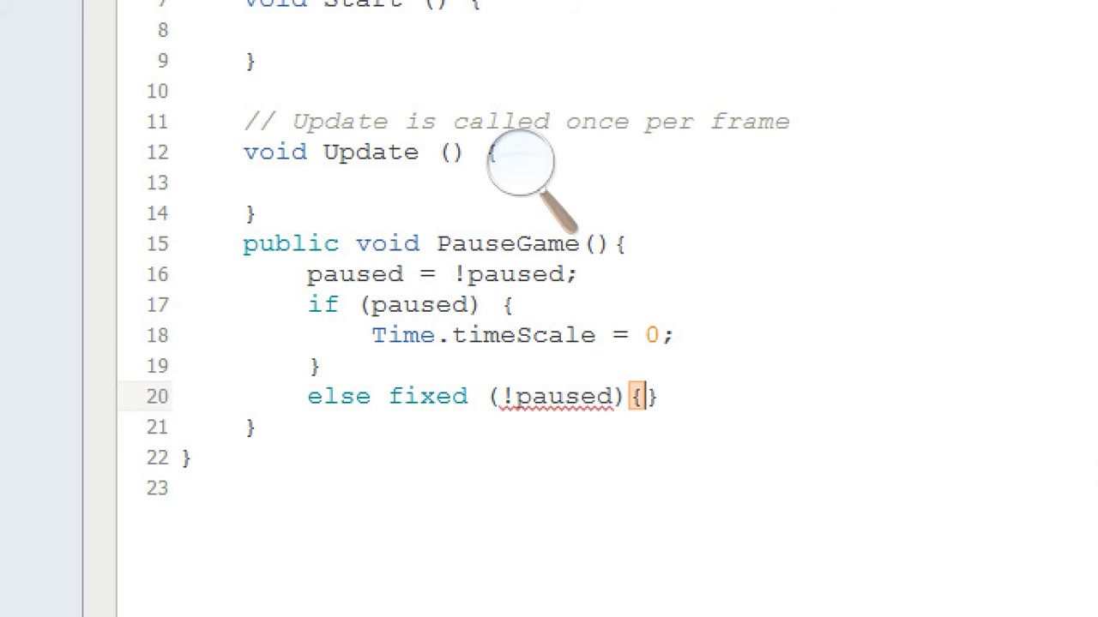
{"action": "key", "text": "Return"}
{"action": "key", "text": "Up"}
{"action": "left_click", "coordinate": [372, 427]}
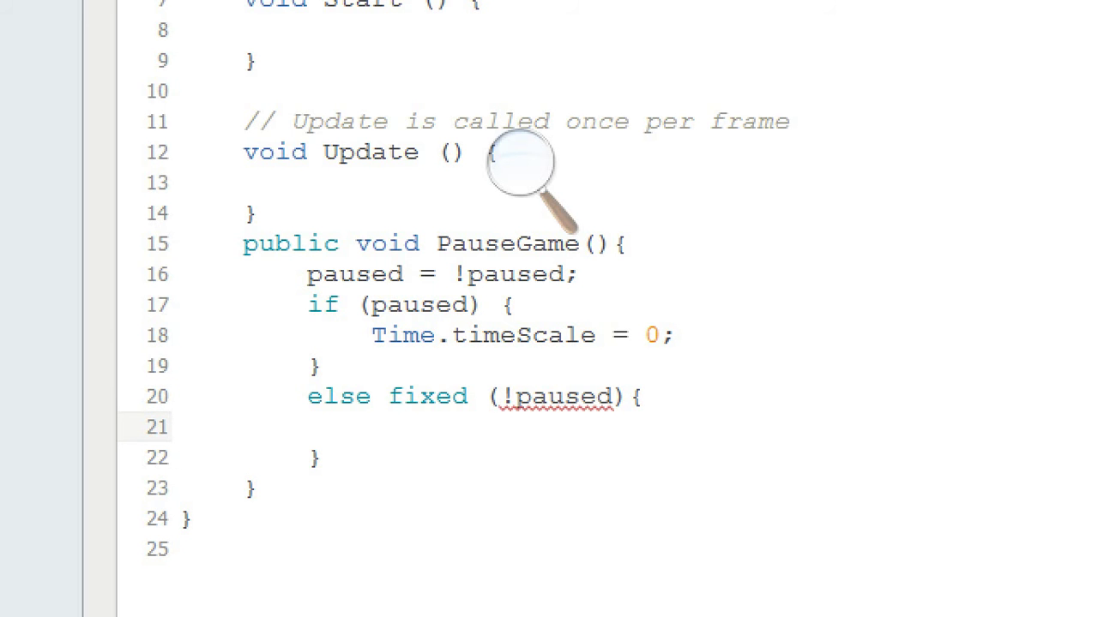
{"action": "type", "text": "tim"}
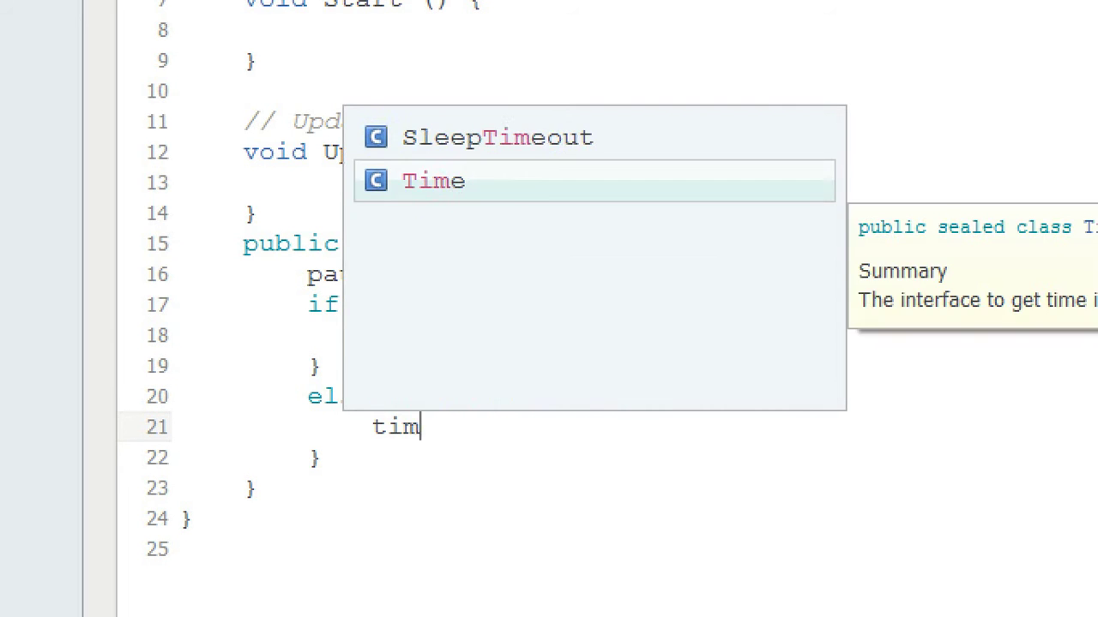
{"action": "key", "text": "Return"}
{"action": "type", "text": ".tim"}
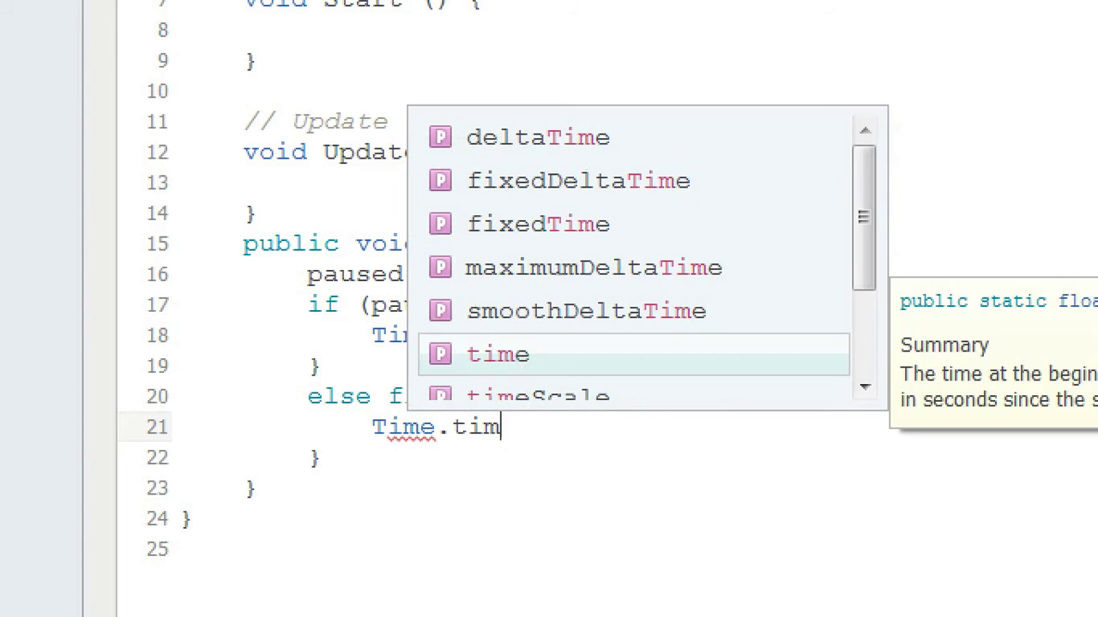
{"action": "type", "text": "escale"}
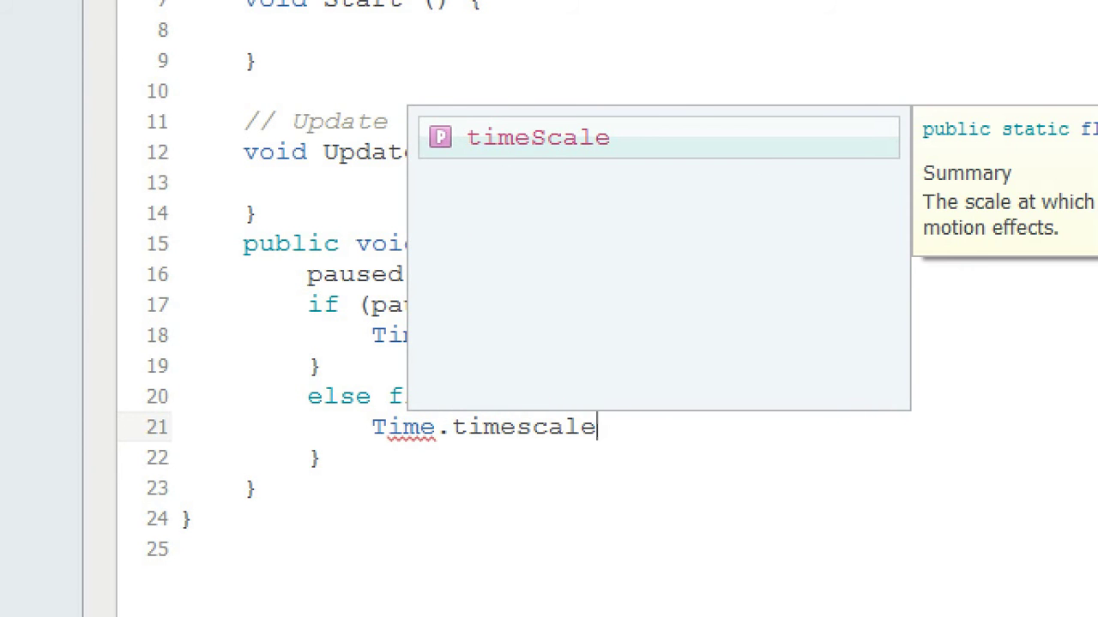
{"action": "type", "text": " = 1;"}
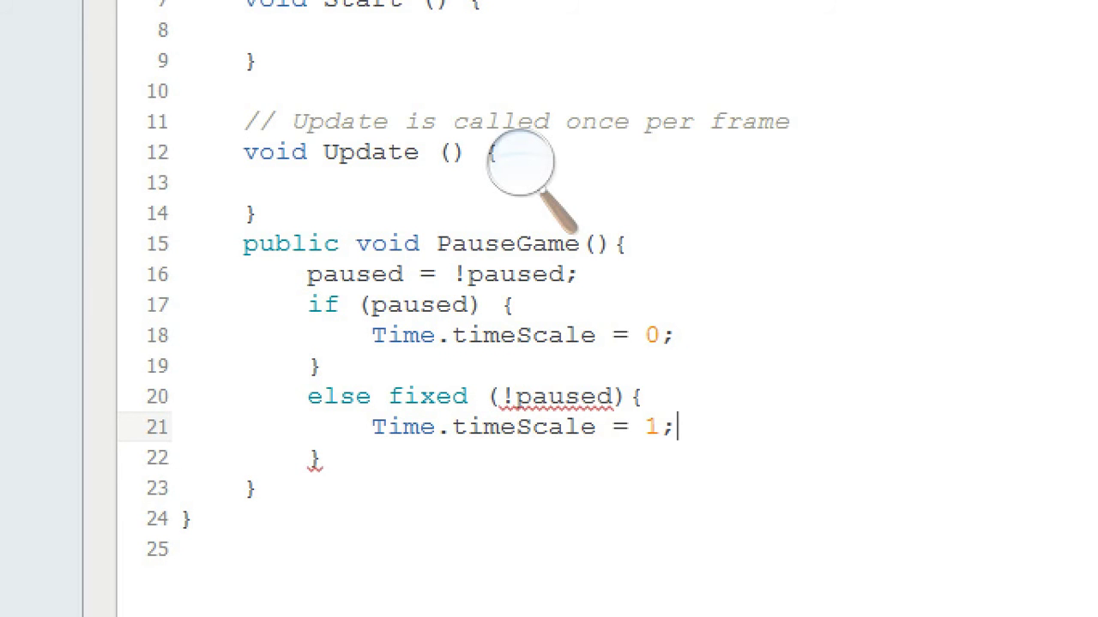
Replace the mistaken word 'fixed' with 'if' to make the branch an else if.
{"action": "left_click", "coordinate": [323, 458]}
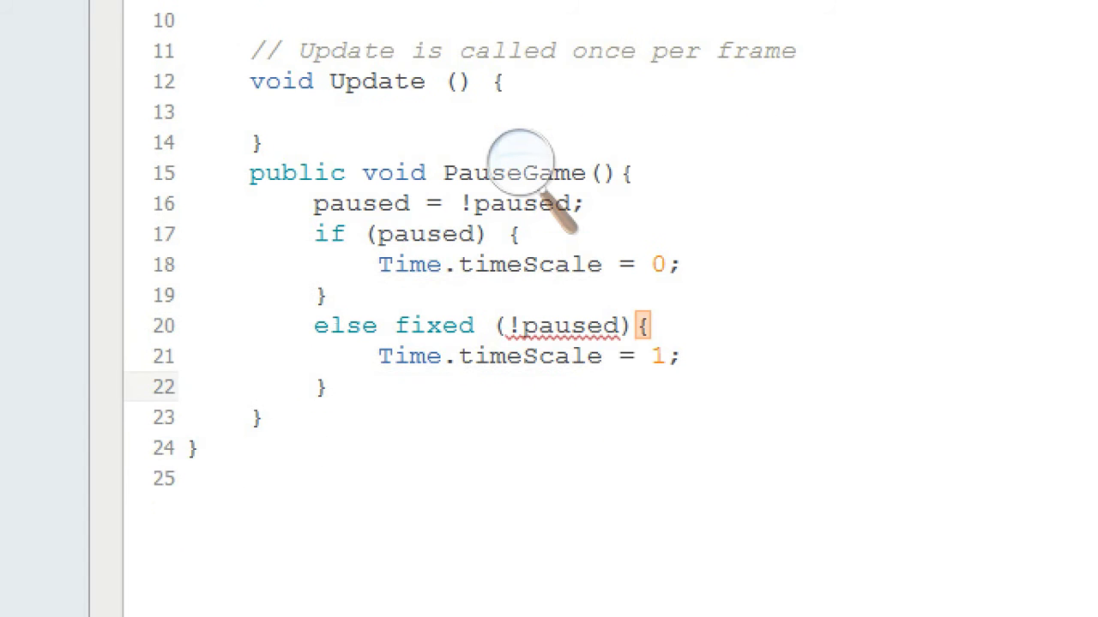
{"action": "left_click", "coordinate": [182, 549]}
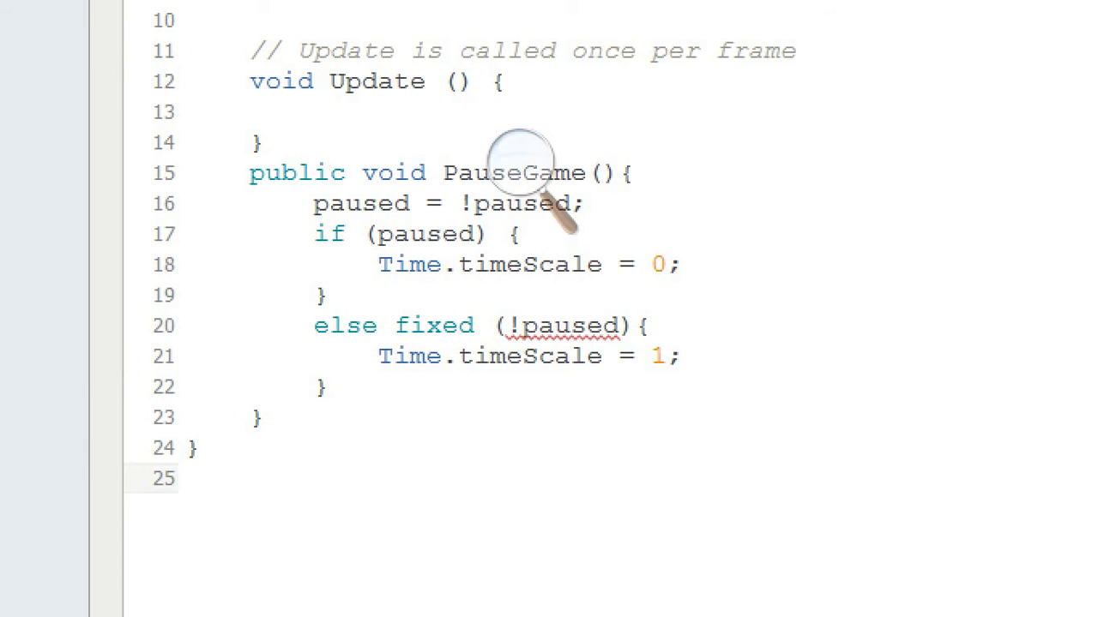
{"action": "left_click_drag", "start_coordinate": [474, 326], "coordinate": [395, 326]}
{"action": "type", "text": "i"}
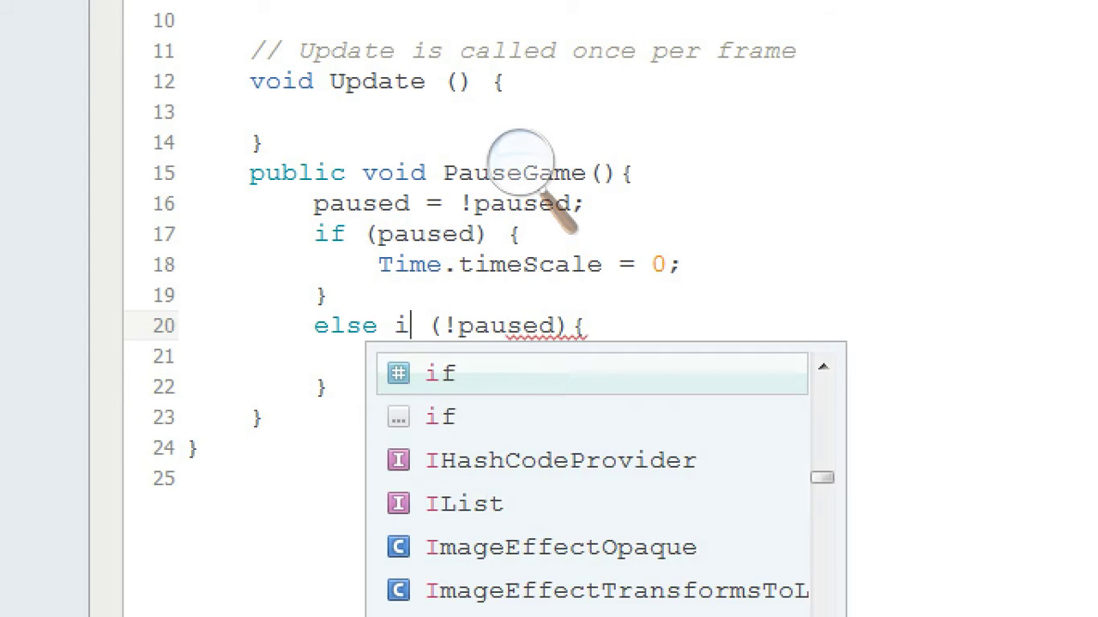
{"action": "type", "text": "f"}
{"action": "key", "text": "End"}
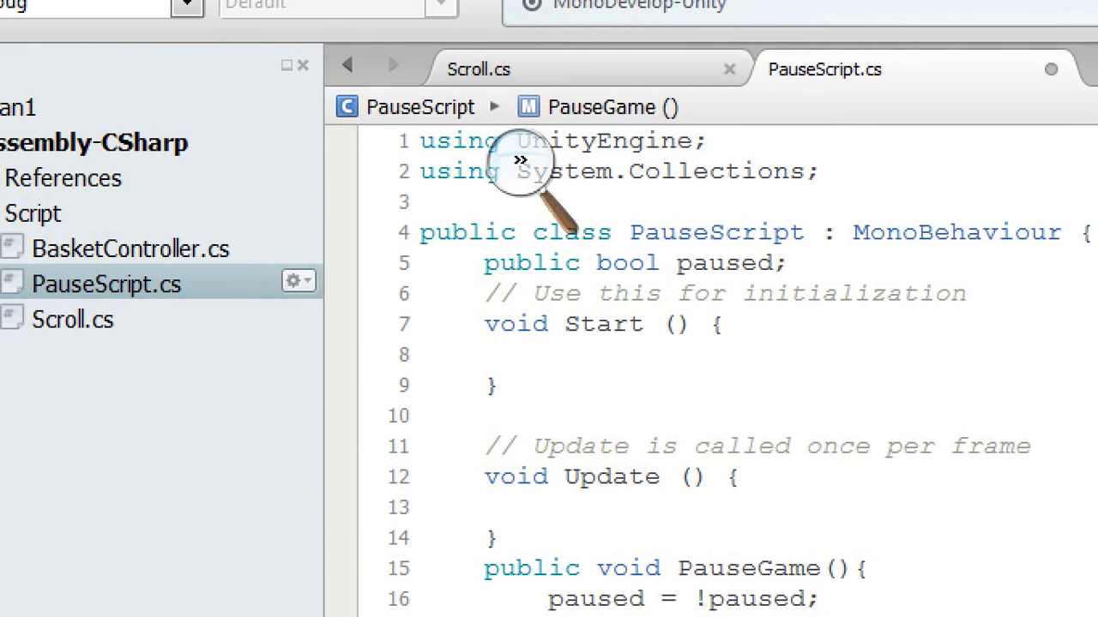
Save PauseScript.cs and return to the Unity editor.
{"action": "left_click", "coordinate": [520, 158]}
{"action": "left_click", "coordinate": [505, 181]}
{"action": "key", "text": "super+plus"}
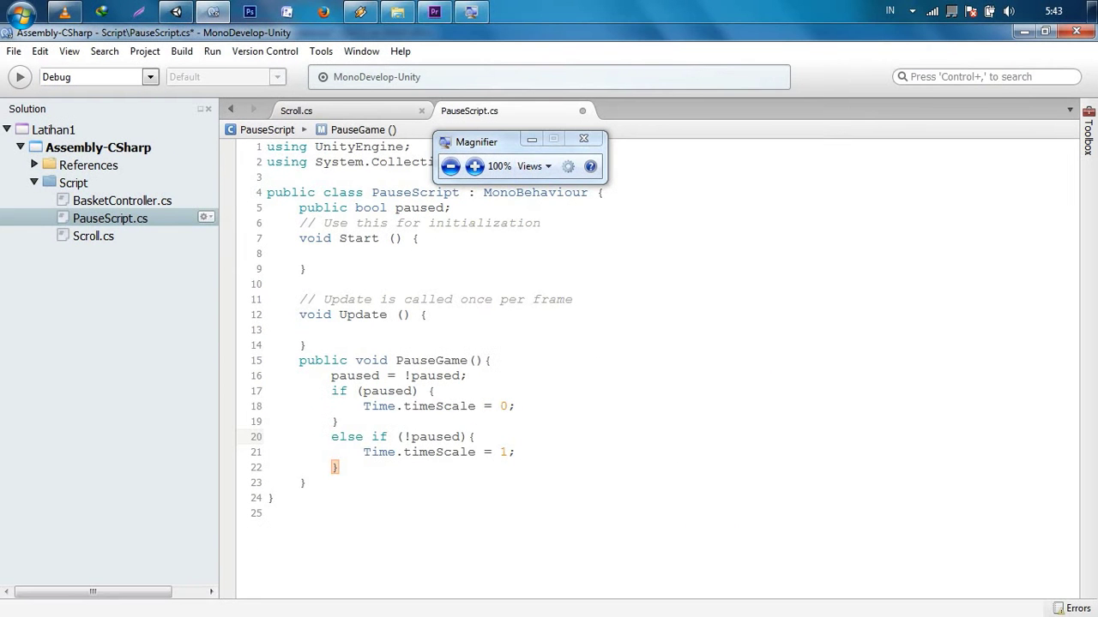
{"action": "key", "text": "super+Escape"}
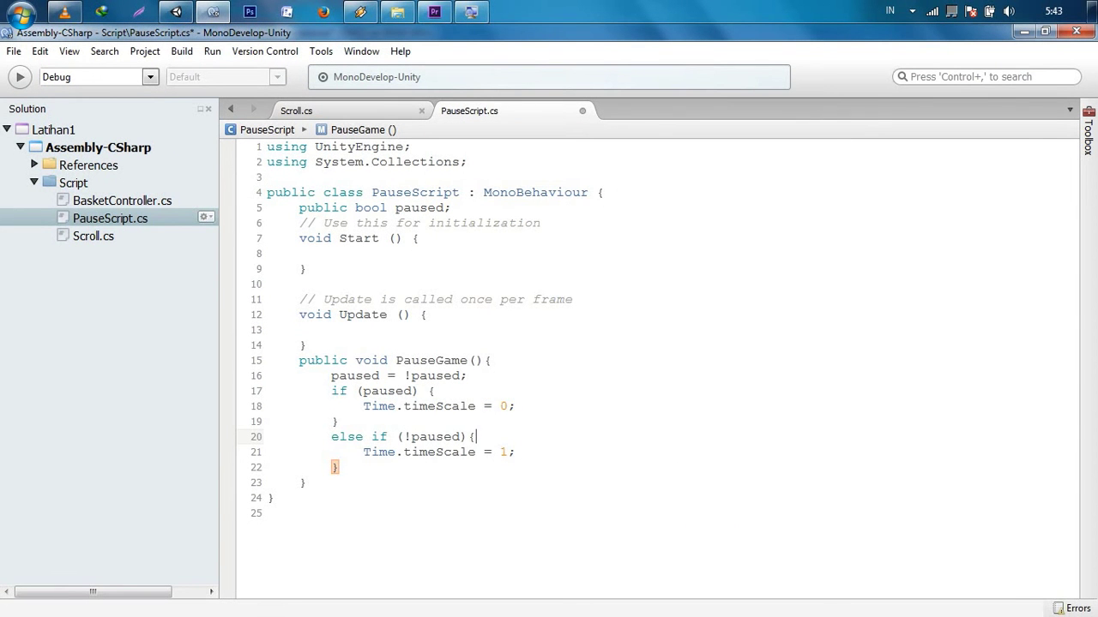
{"action": "key", "text": "ctrl+s"}
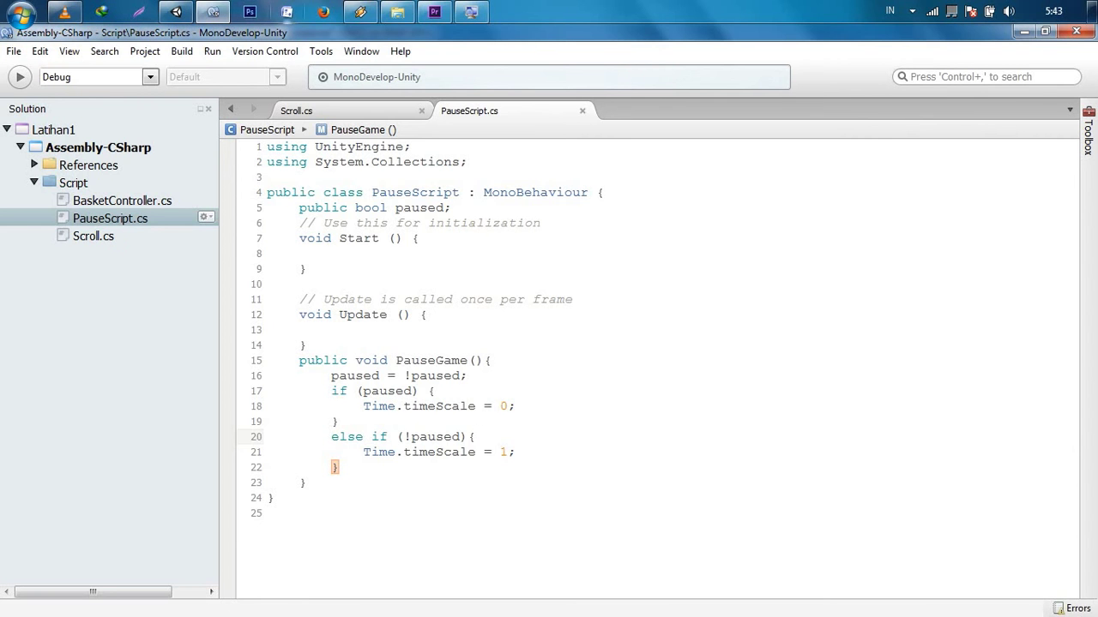
{"action": "key", "text": "alt+Tab"}
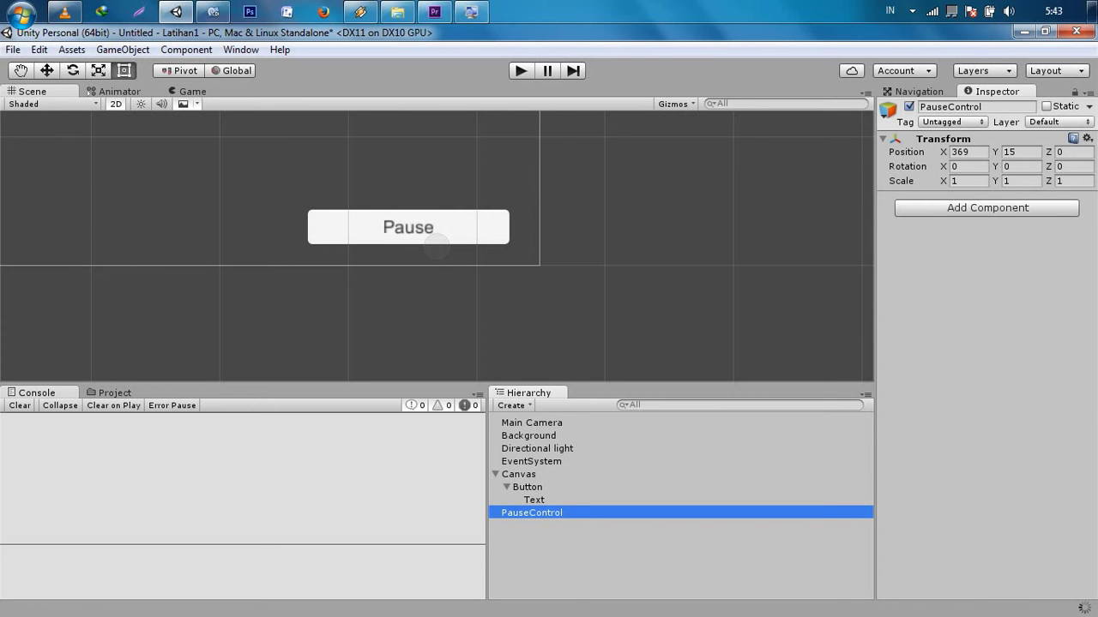
Attach the Pause Script component to PauseControl from Add Component > Scripts.
{"action": "key", "text": "super+plus"}
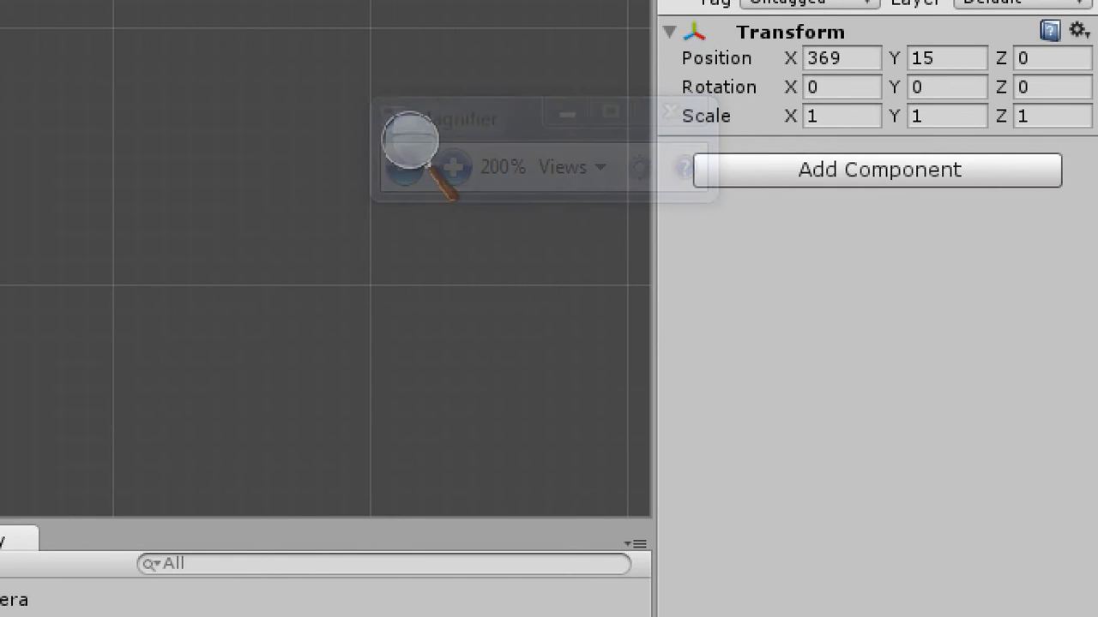
{"action": "left_click", "coordinate": [877, 170]}
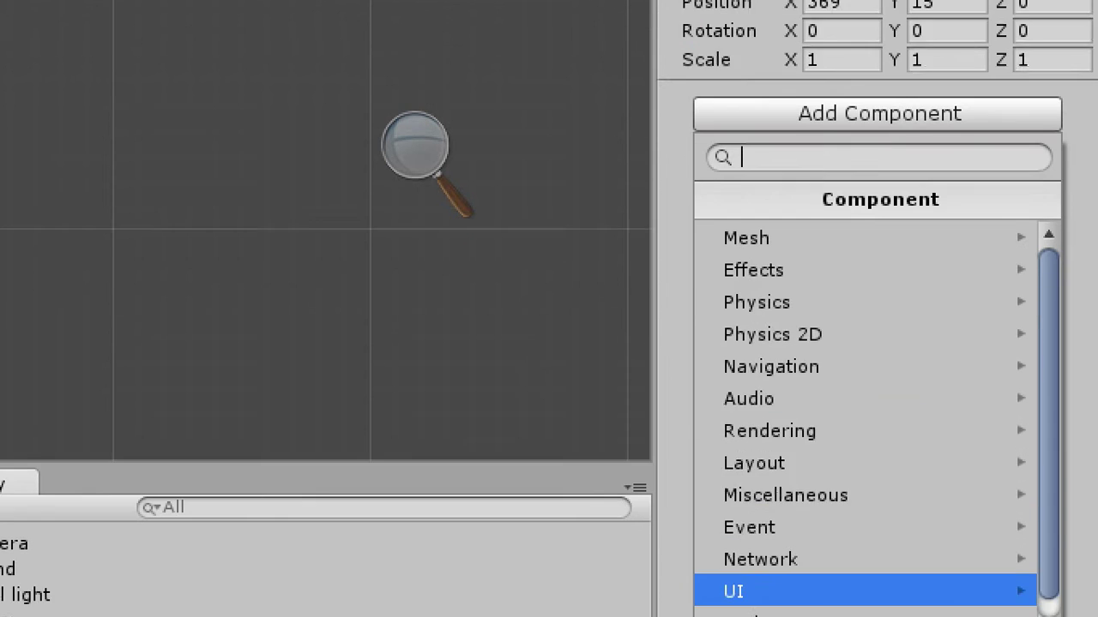
{"action": "key", "text": "Return"}
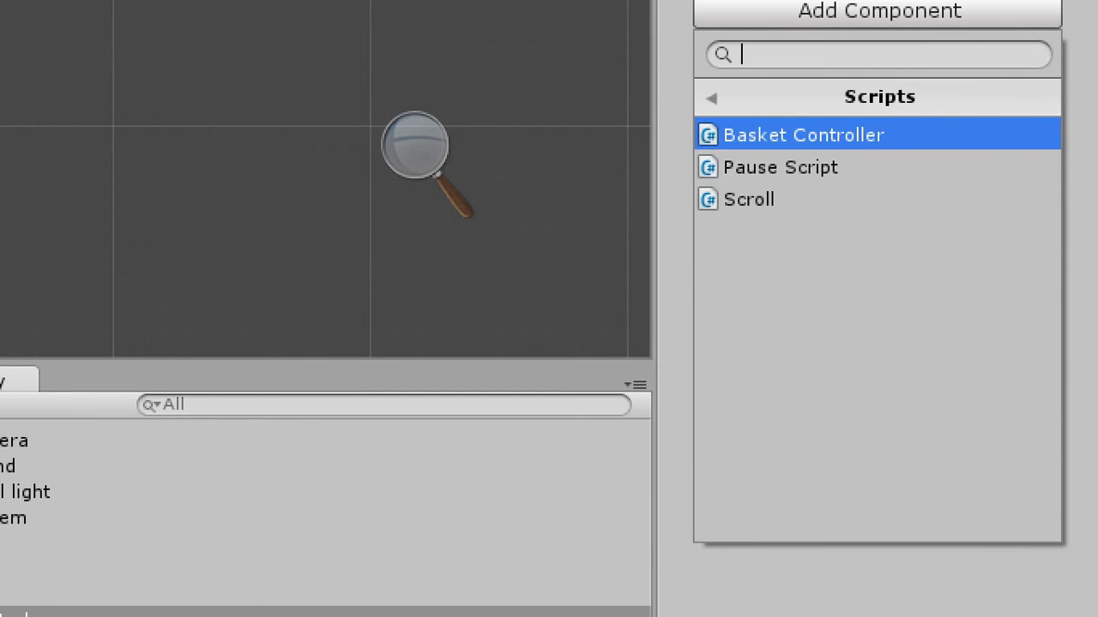
{"action": "key", "text": "Down"}
{"action": "key", "text": "Return"}
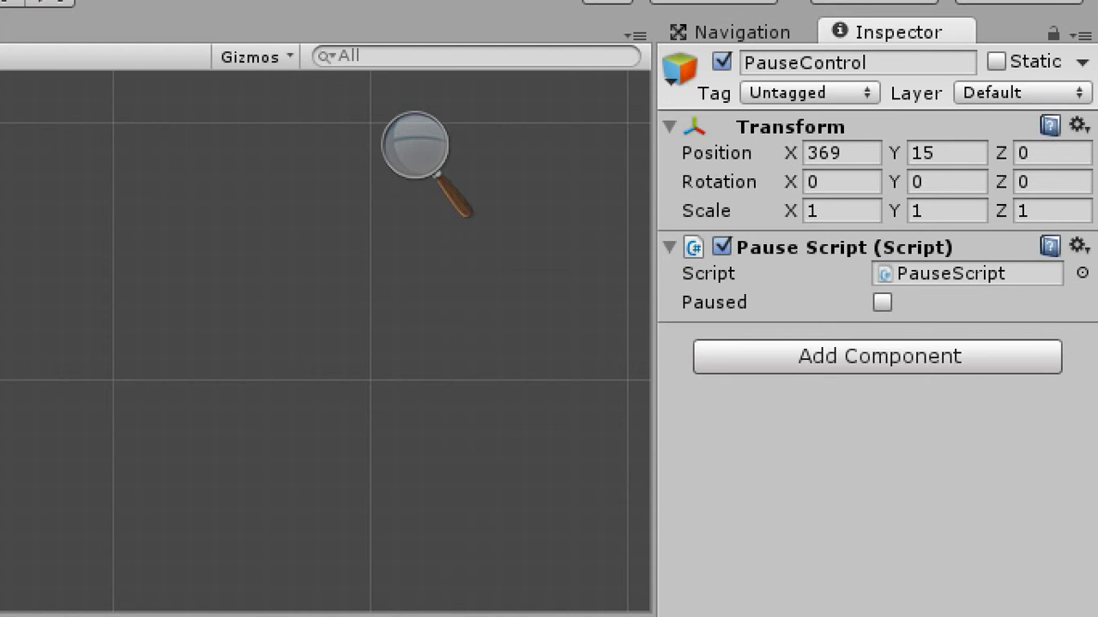
Adjust the Magnifier and select the Button object in the scene.
{"action": "left_click", "coordinate": [415, 145]}
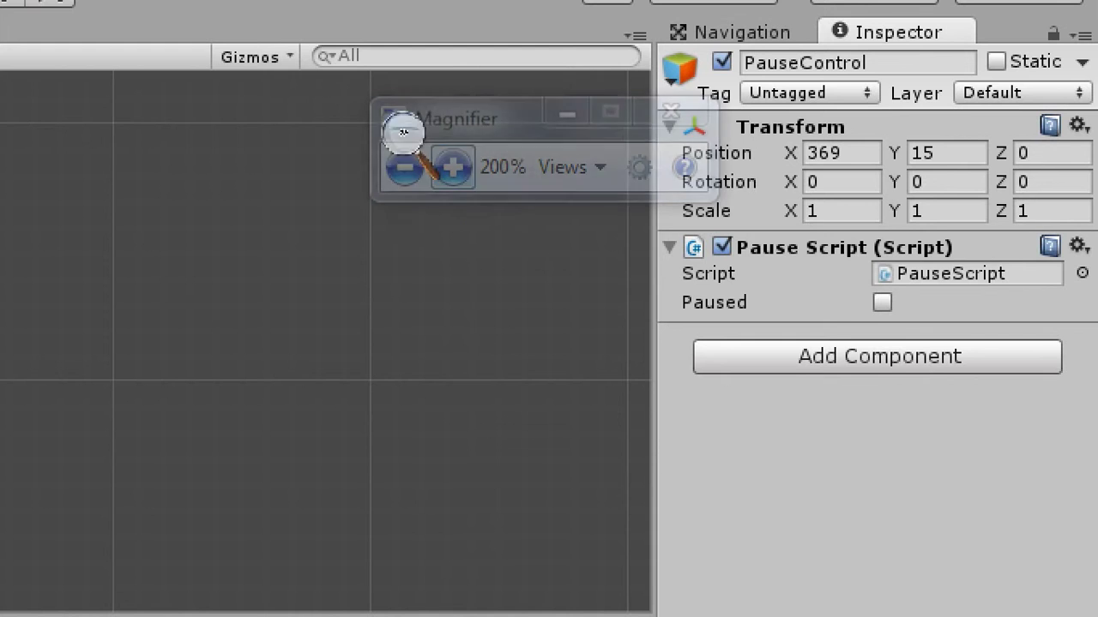
{"action": "left_click", "coordinate": [404, 166]}
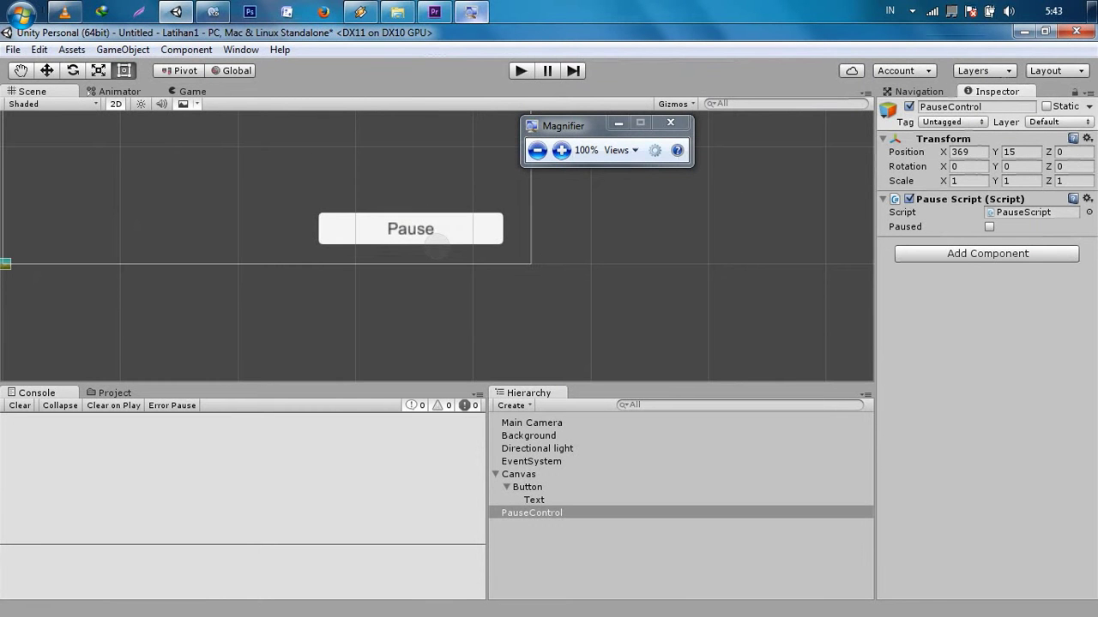
{"action": "left_click", "coordinate": [527, 487]}
Select the Pause Button in the Hierarchy and bring its On Click event list into view.
{"action": "left_click", "coordinate": [560, 150]}
{"action": "left_click", "coordinate": [532, 512]}
{"action": "left_click", "coordinate": [525, 487]}
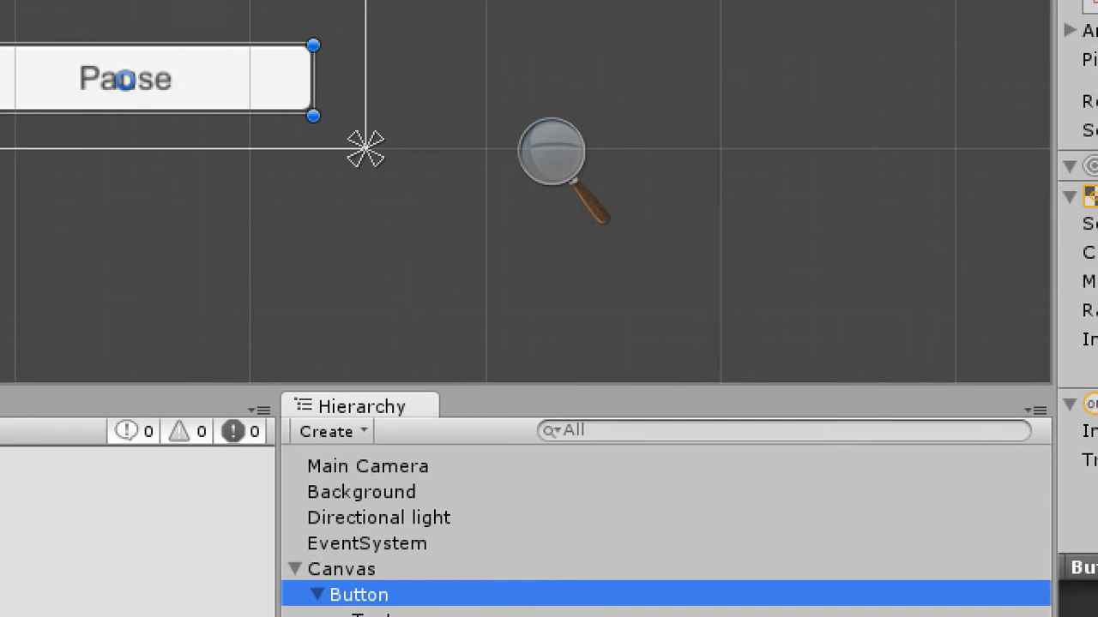
{"action": "scroll", "coordinate": [866, 223], "scroll_direction": "down", "scroll_amount": 3}
{"action": "scroll", "coordinate": [866, 223], "scroll_direction": "down", "scroll_amount": 4}
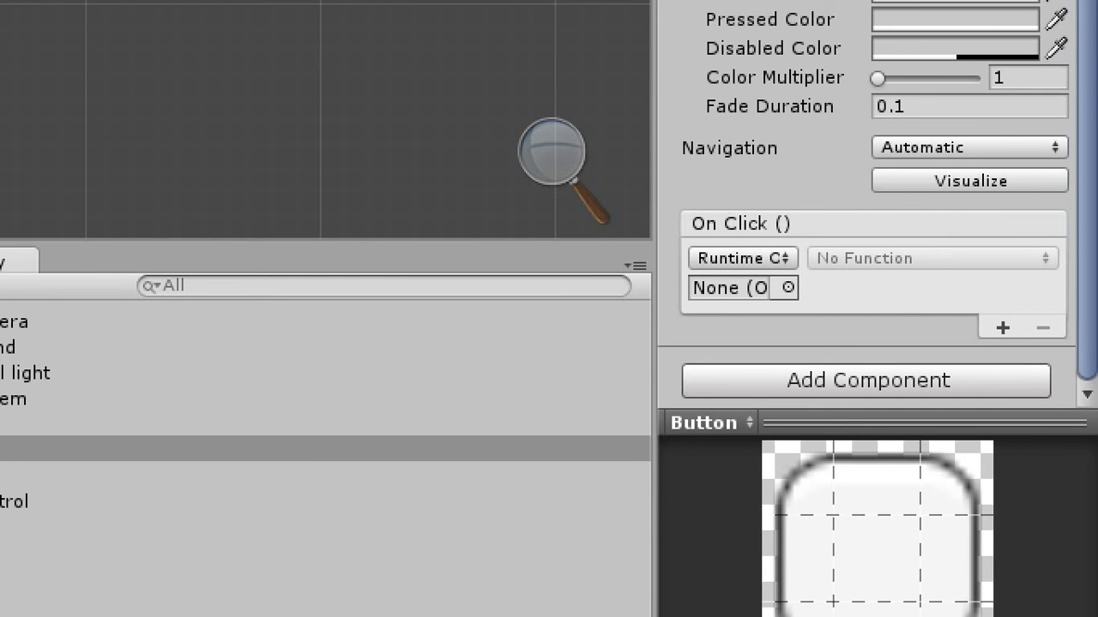
{"action": "left_click", "coordinate": [551, 152]}
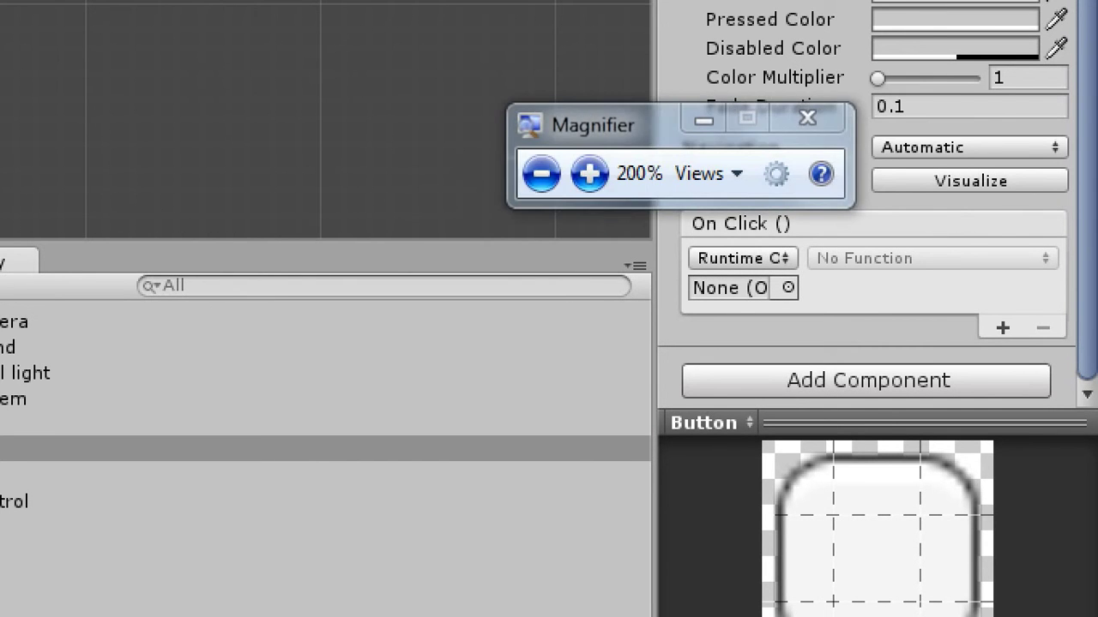
{"action": "left_click", "coordinate": [541, 174]}
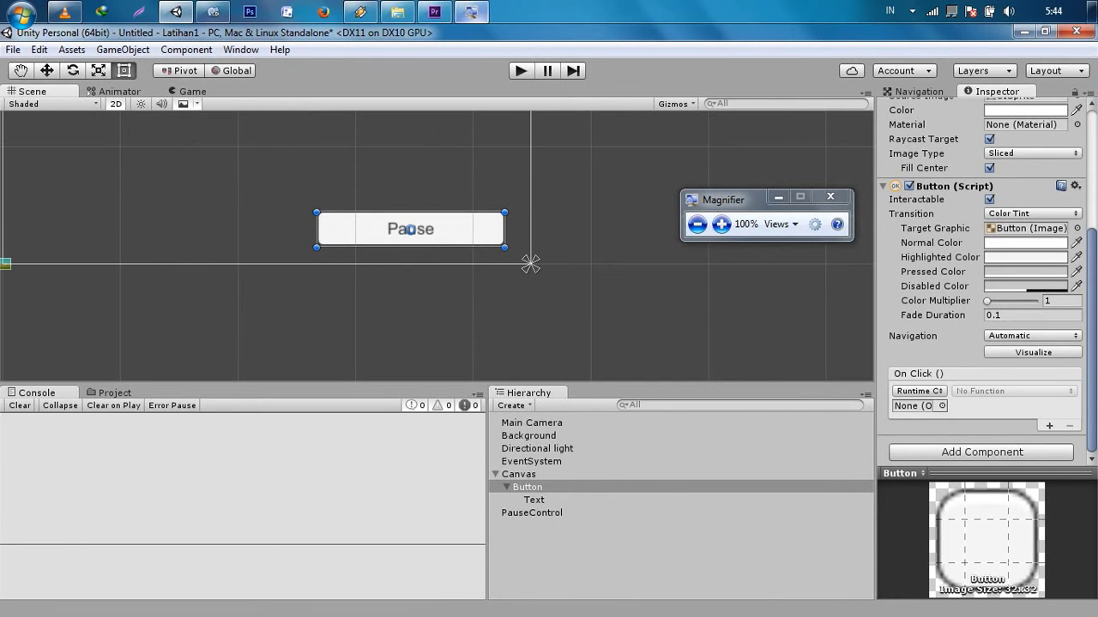
Set the On Click entry's target object to PauseControl.
{"action": "left_click", "coordinate": [940, 406]}
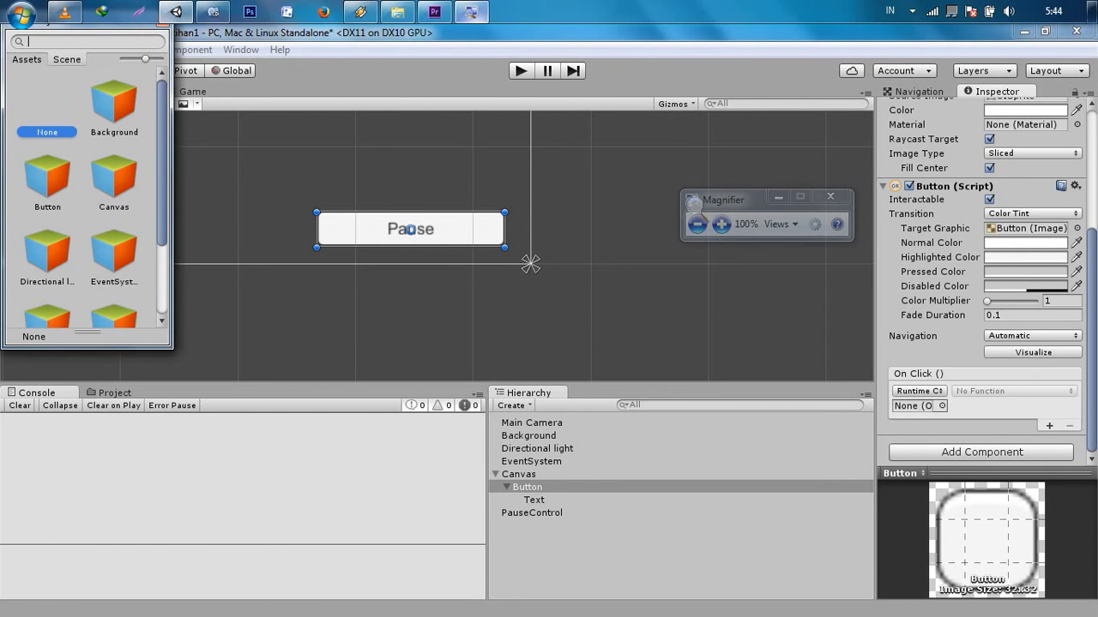
{"action": "left_click", "coordinate": [114, 254]}
{"action": "scroll", "coordinate": [86, 197], "scroll_direction": "down", "scroll_amount": 3}
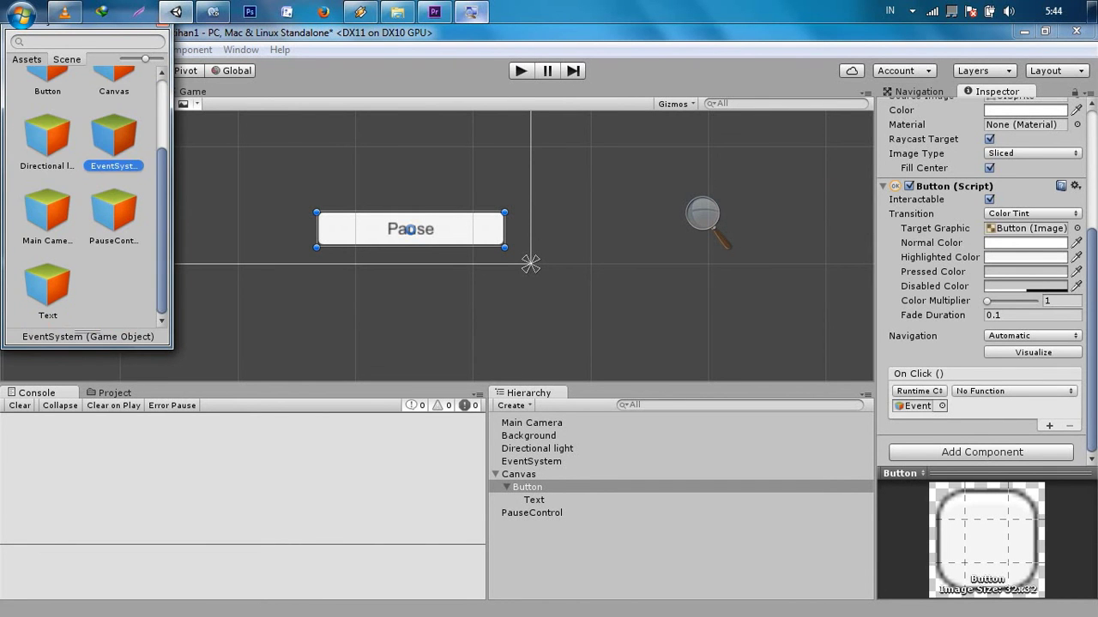
{"action": "double_click", "coordinate": [114, 210]}
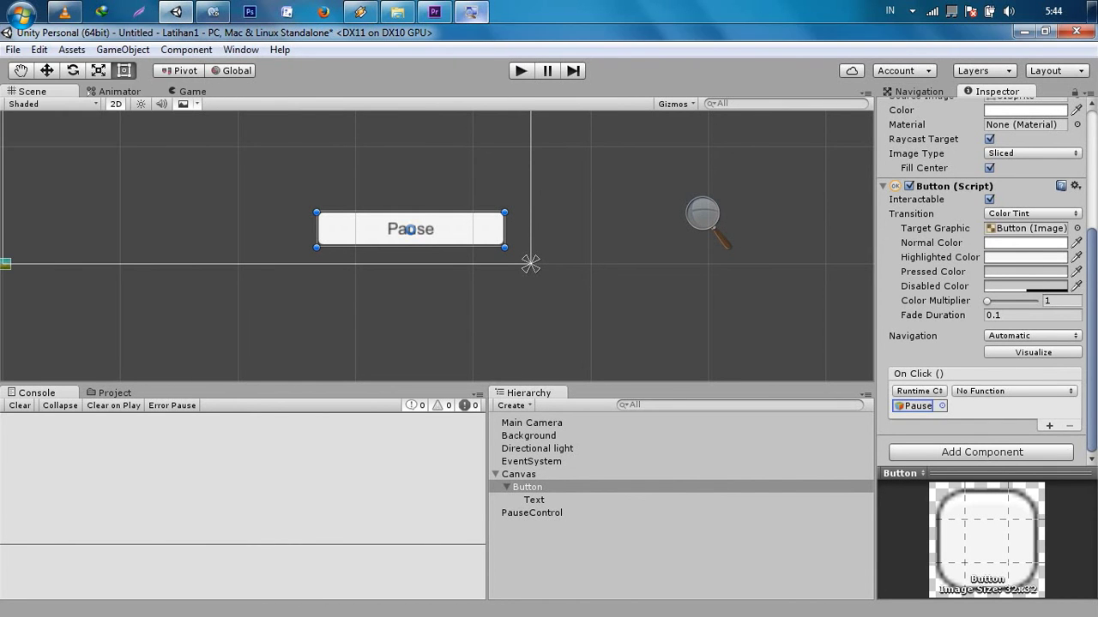
{"action": "left_click", "coordinate": [703, 214]}
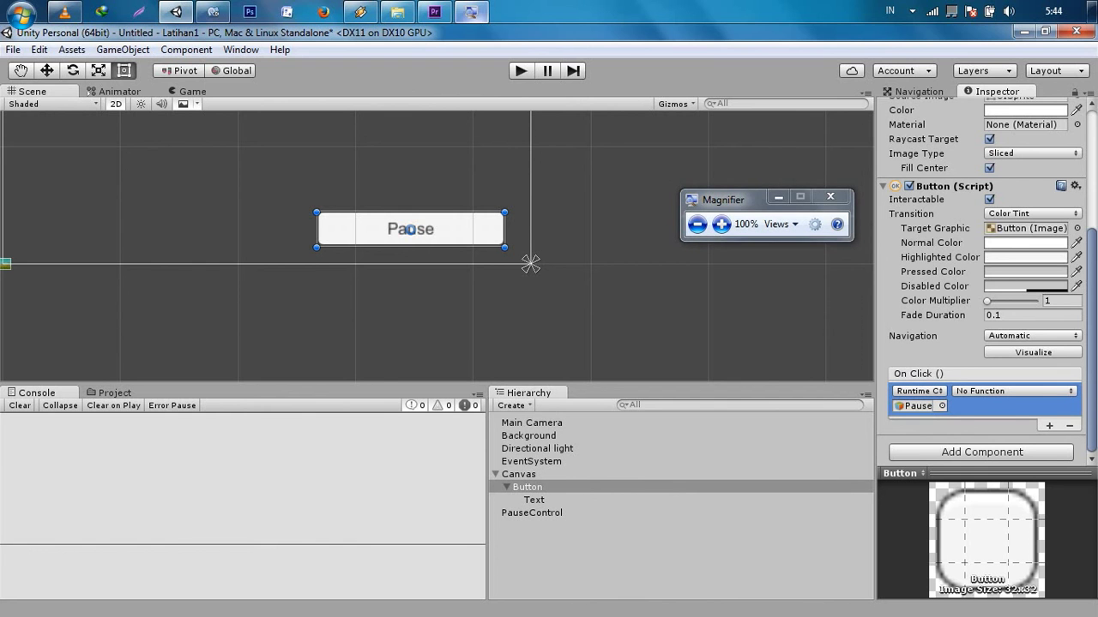
{"action": "left_click", "coordinate": [721, 224]}
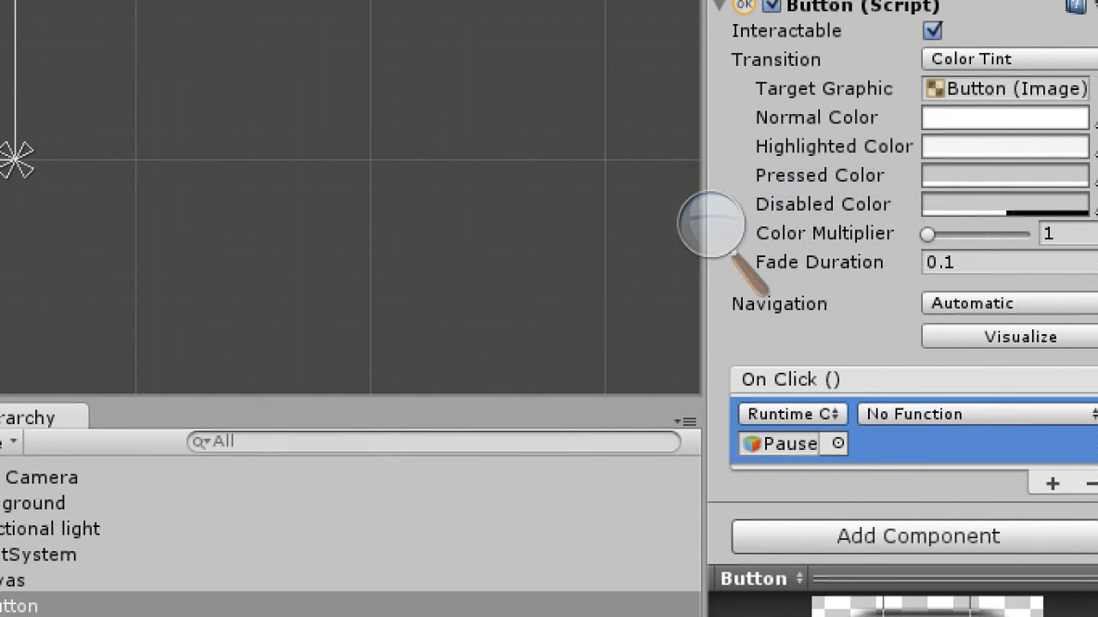
Choose PauseScript > PauseGame() as the function the On Click event calls.
{"action": "left_click", "coordinate": [911, 414]}
{"action": "mouse_move", "coordinate": [961, 568]}
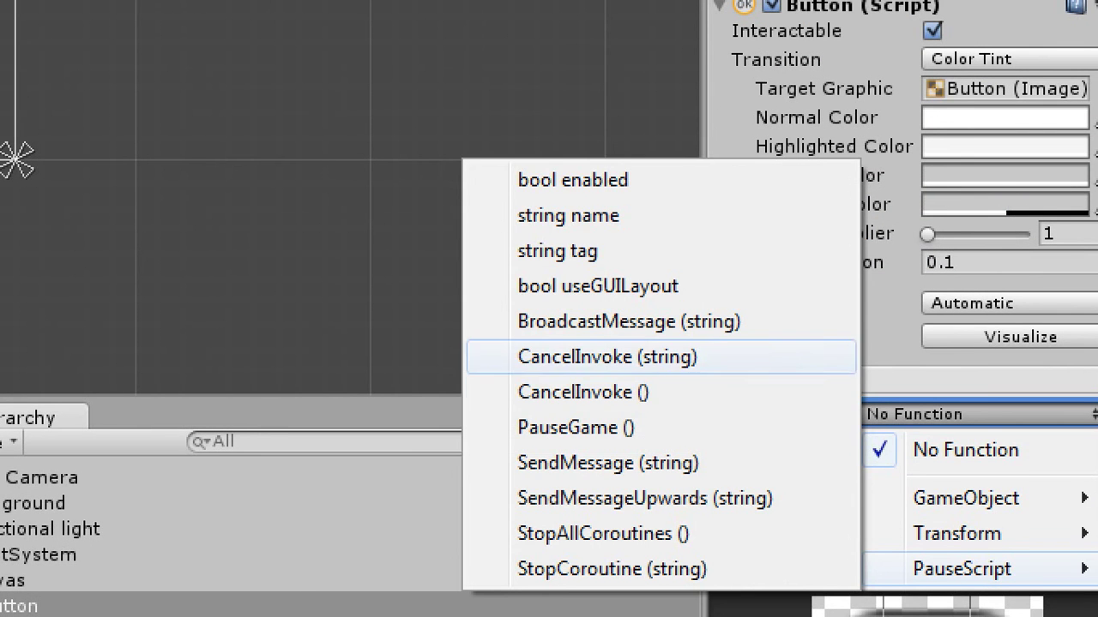
{"action": "left_click", "coordinate": [608, 463]}
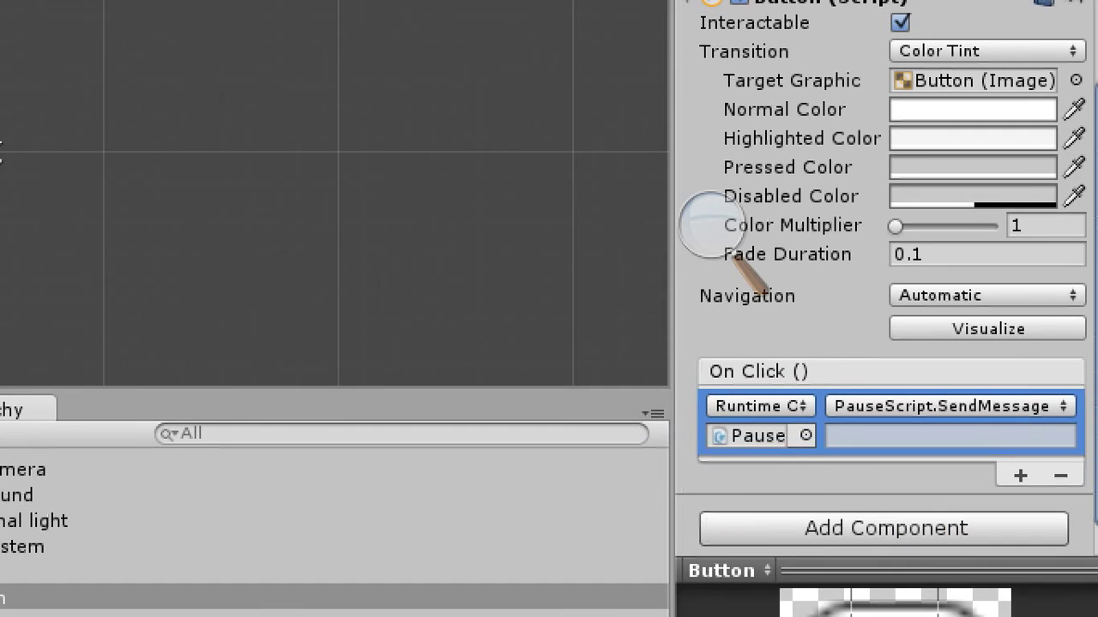
{"action": "left_click", "coordinate": [974, 414]}
{"action": "mouse_move", "coordinate": [962, 570]}
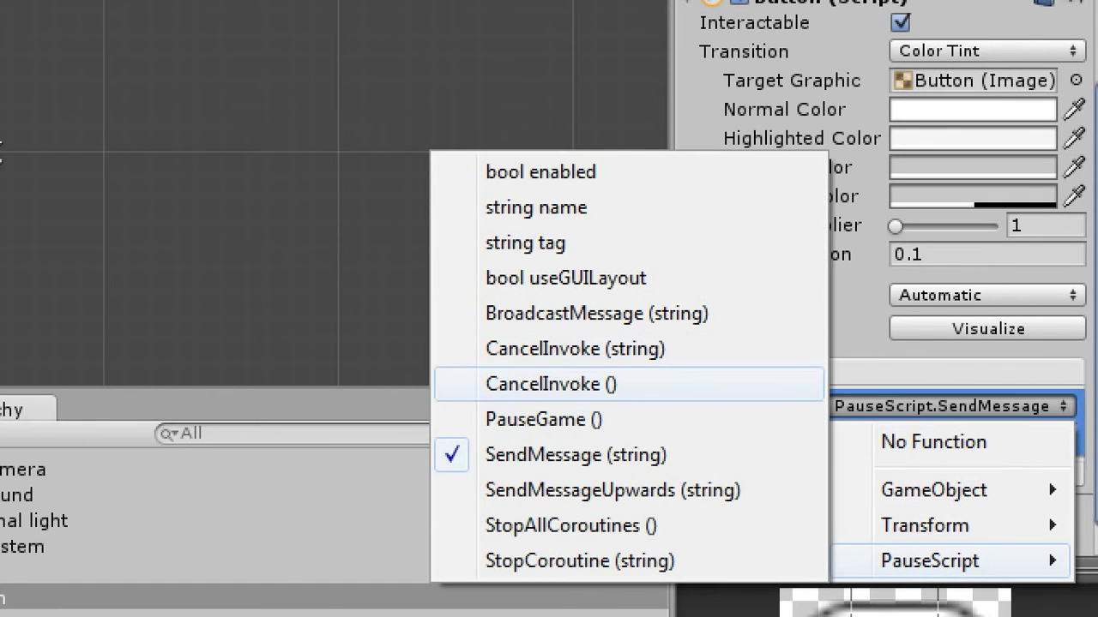
{"action": "left_click", "coordinate": [544, 420]}
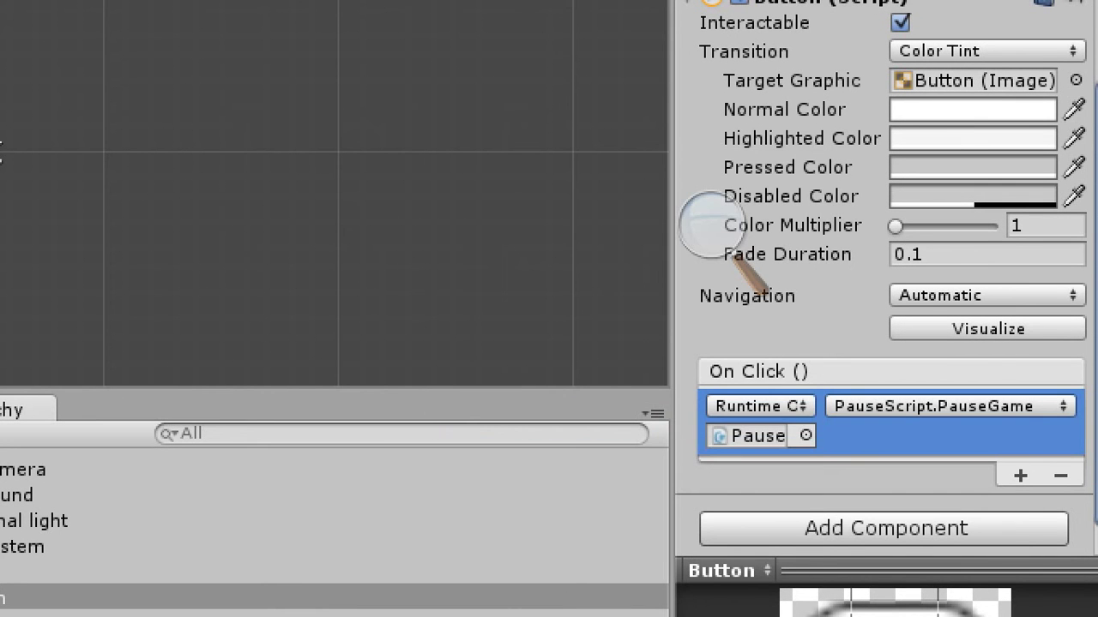
{"action": "left_click", "coordinate": [712, 225]}
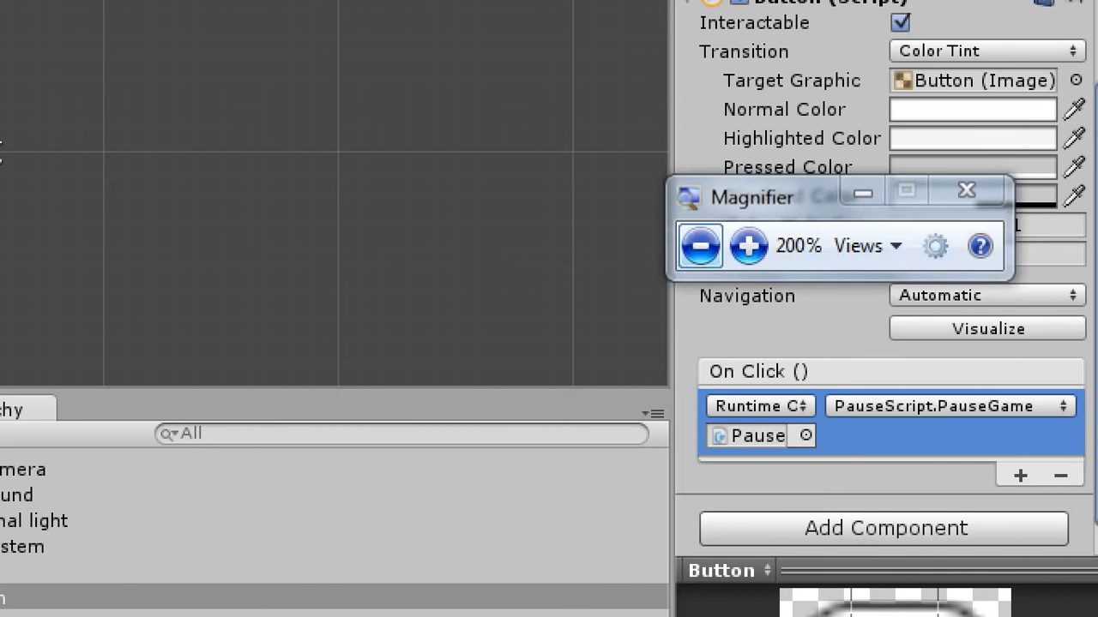
{"action": "left_click", "coordinate": [696, 246]}
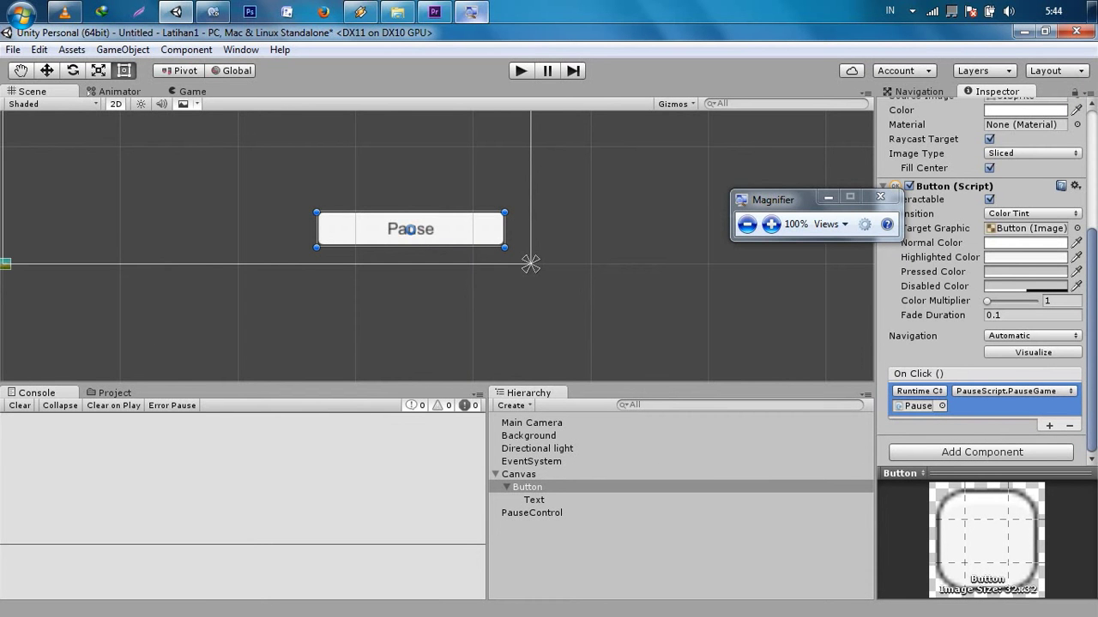
Switch to the Game view, enter Play mode and select PauseControl to watch its Paused flag.
{"action": "key", "text": "ctrl+2"}
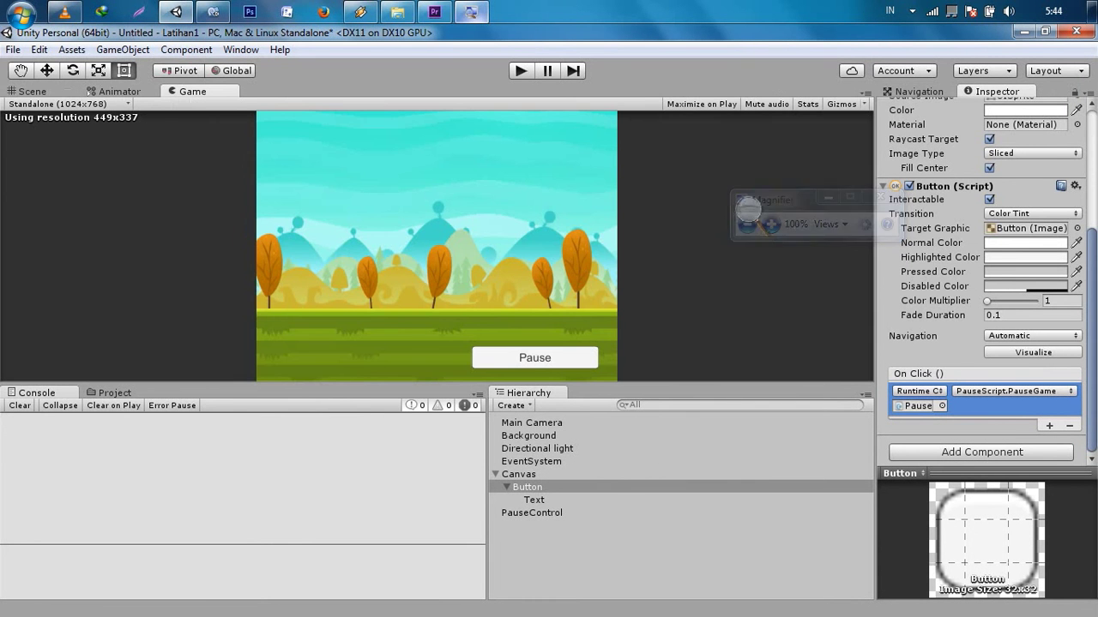
{"action": "key", "text": "ctrl+p"}
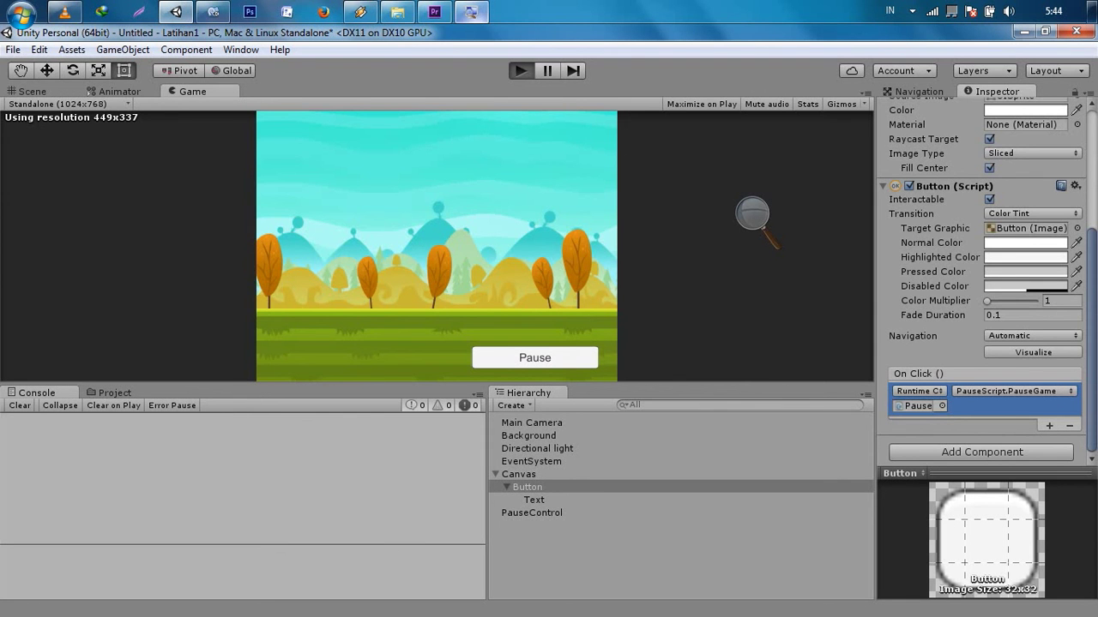
{"action": "left_click", "coordinate": [532, 513]}
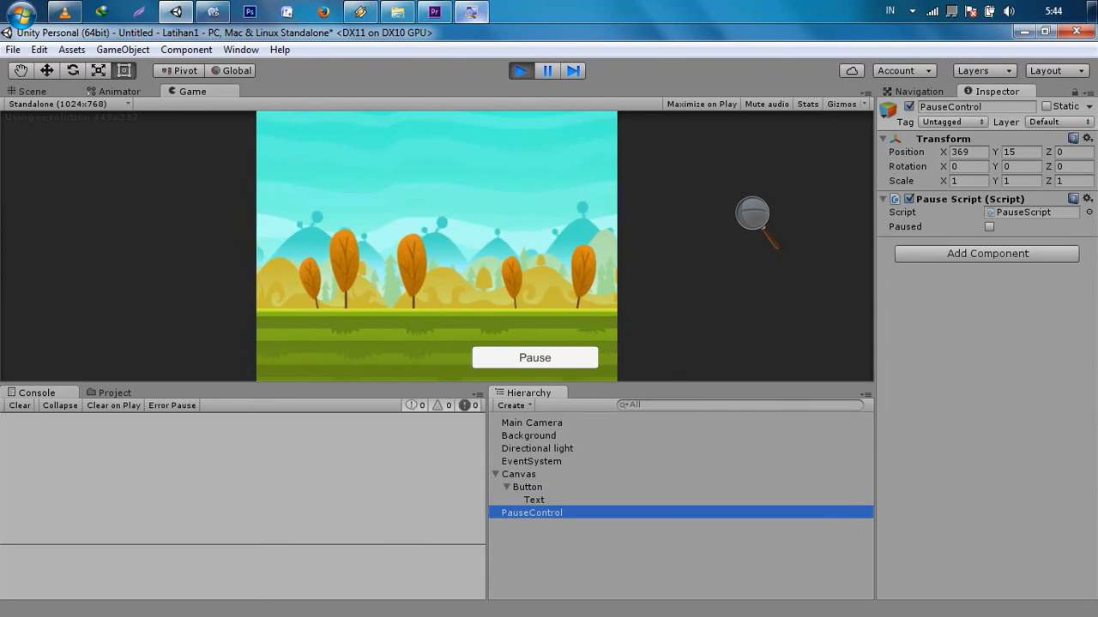
Toggle pause on and off repeatedly with the Pause button, then stop Play mode.
{"action": "left_click", "coordinate": [534, 358]}
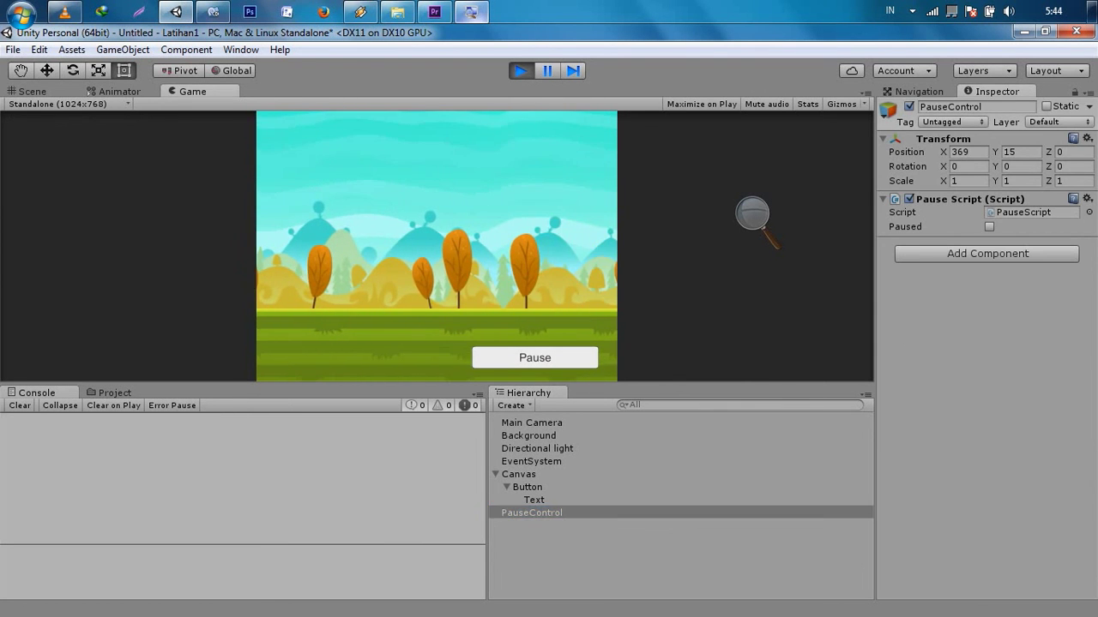
{"action": "left_click", "coordinate": [753, 214]}
{"action": "left_click", "coordinate": [772, 223]}
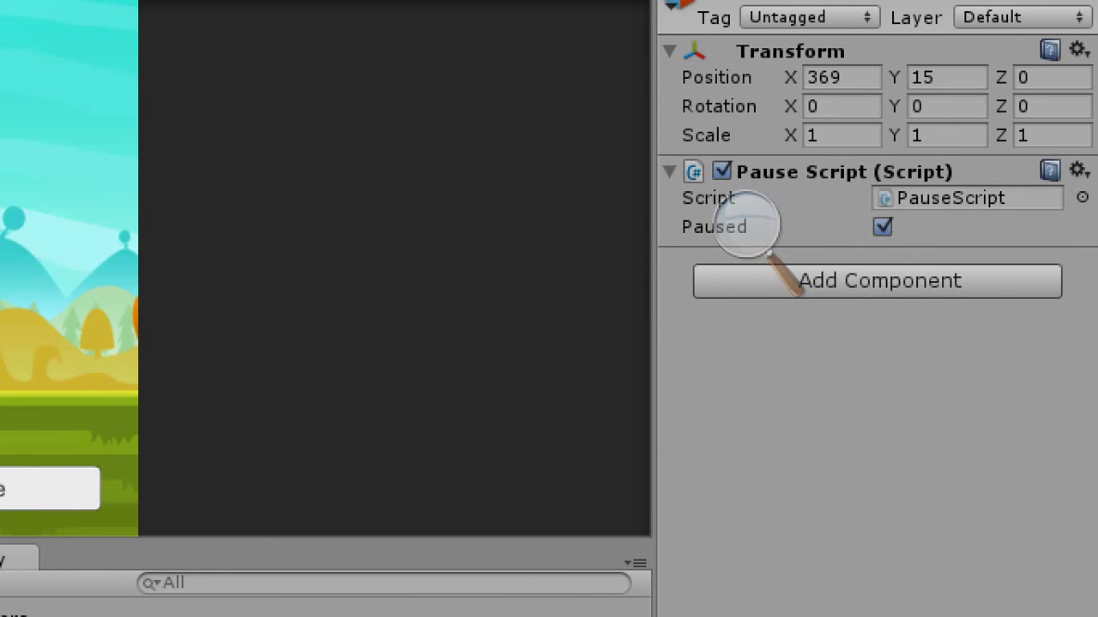
{"action": "left_click", "coordinate": [747, 226]}
{"action": "left_click", "coordinate": [733, 245]}
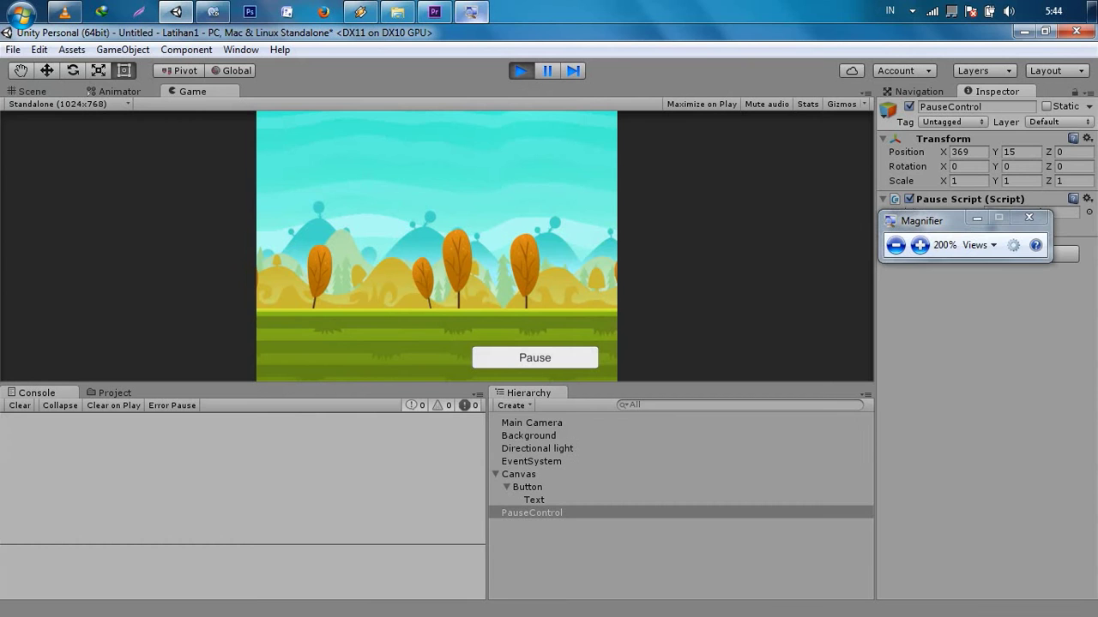
{"action": "left_click", "coordinate": [535, 358]}
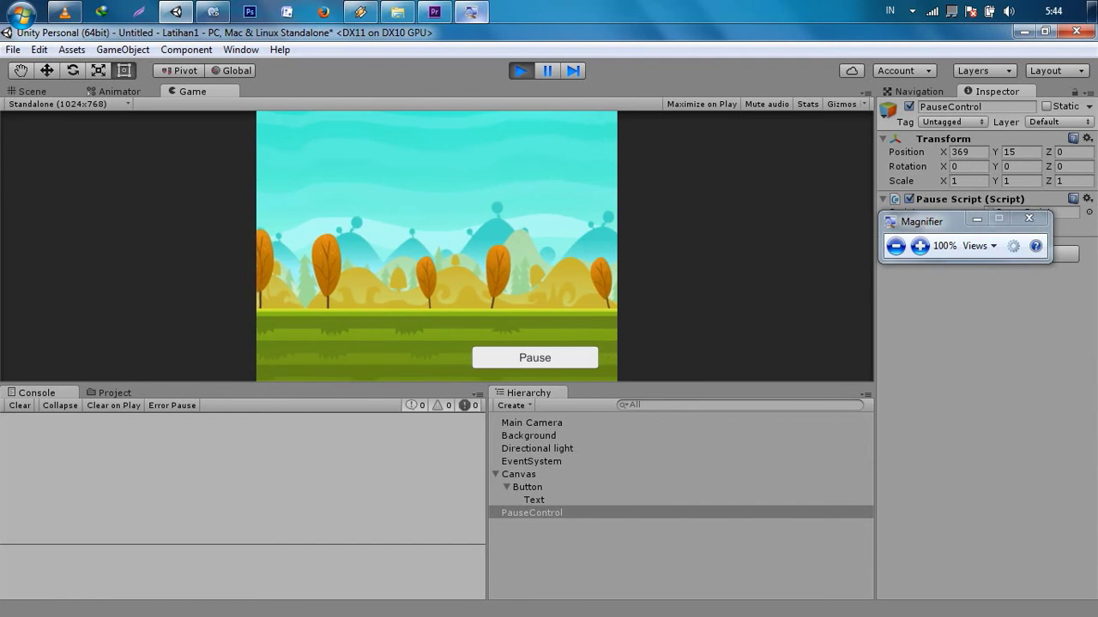
{"action": "left_click", "coordinate": [535, 358]}
{"action": "left_click", "coordinate": [534, 358]}
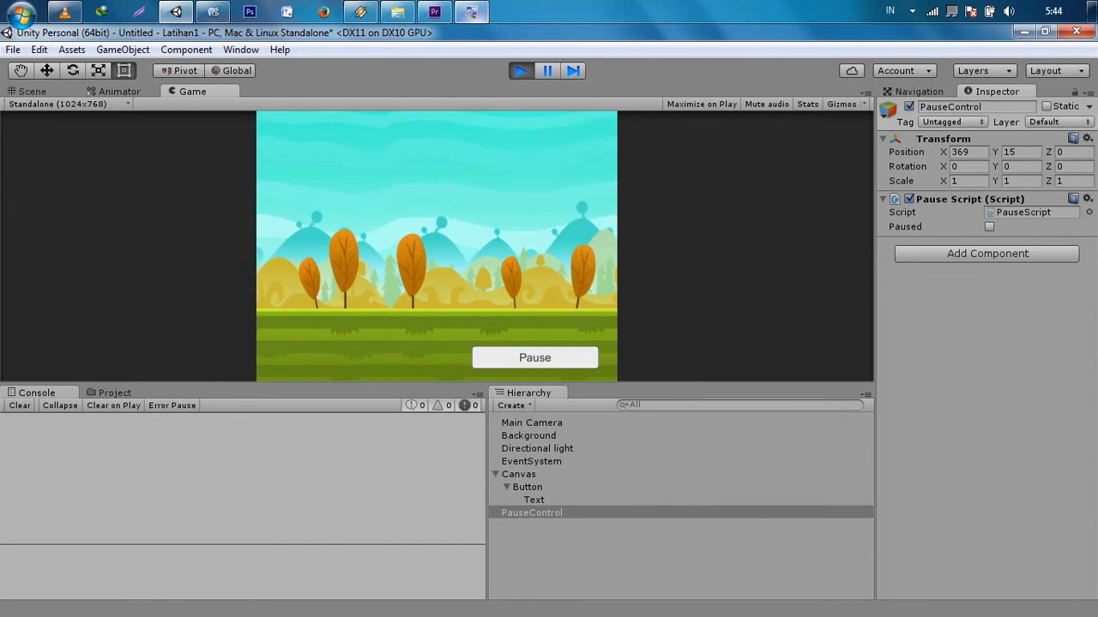
{"action": "left_click", "coordinate": [534, 358]}
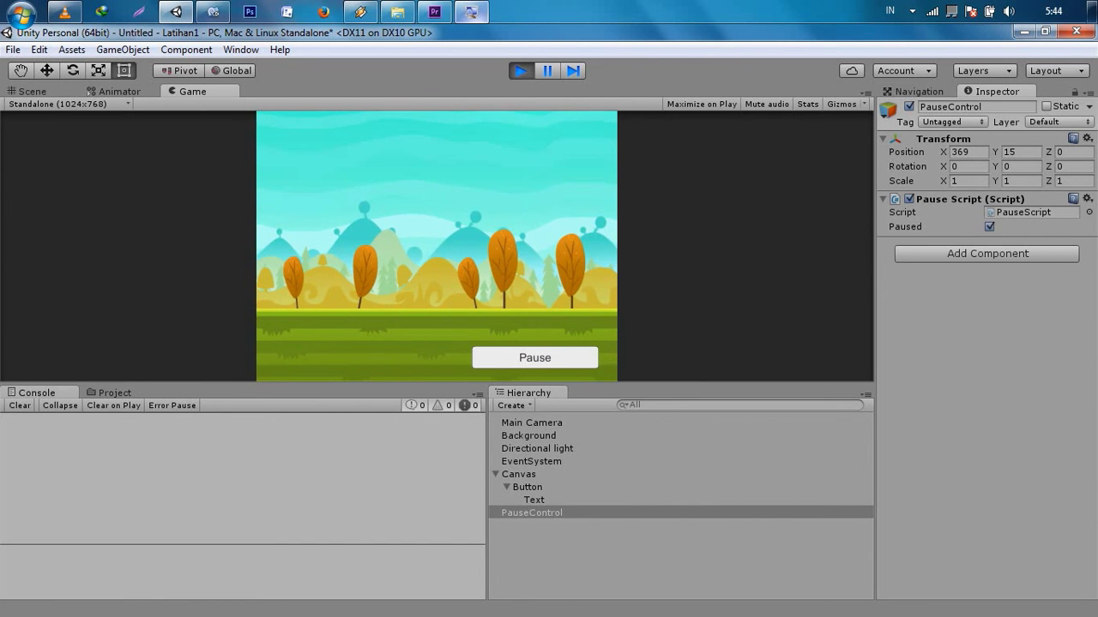
{"action": "left_click", "coordinate": [520, 71]}
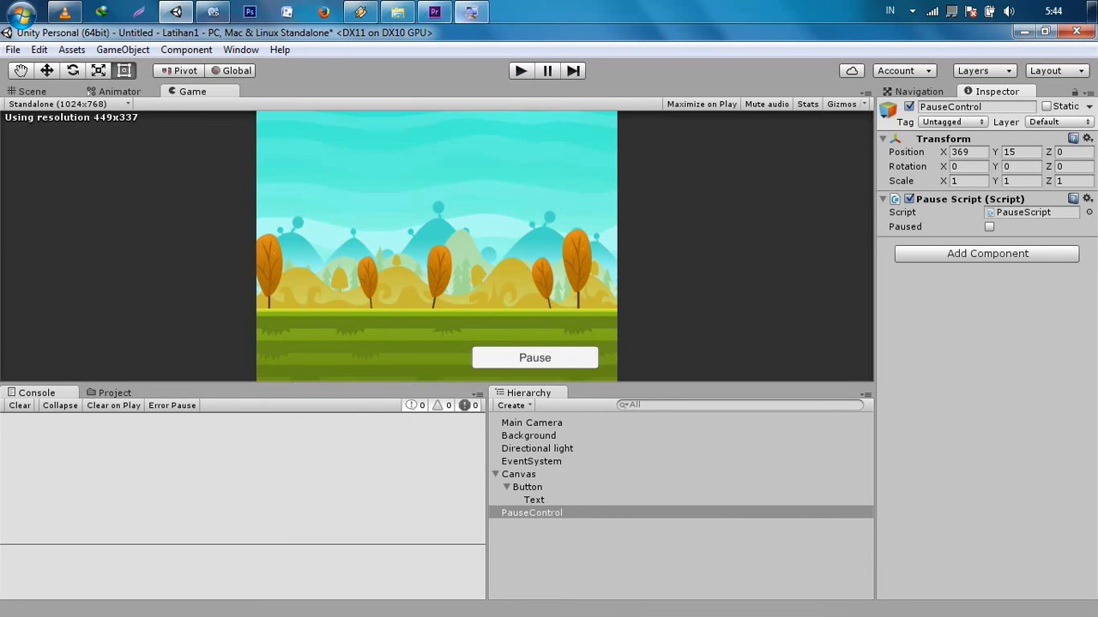